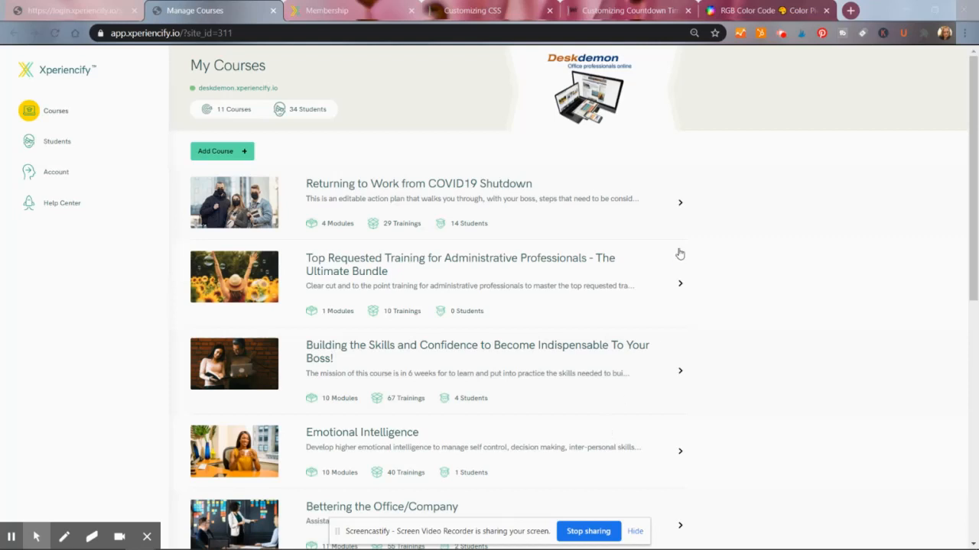
- View the student course page in the Membership tab
click(329, 11)
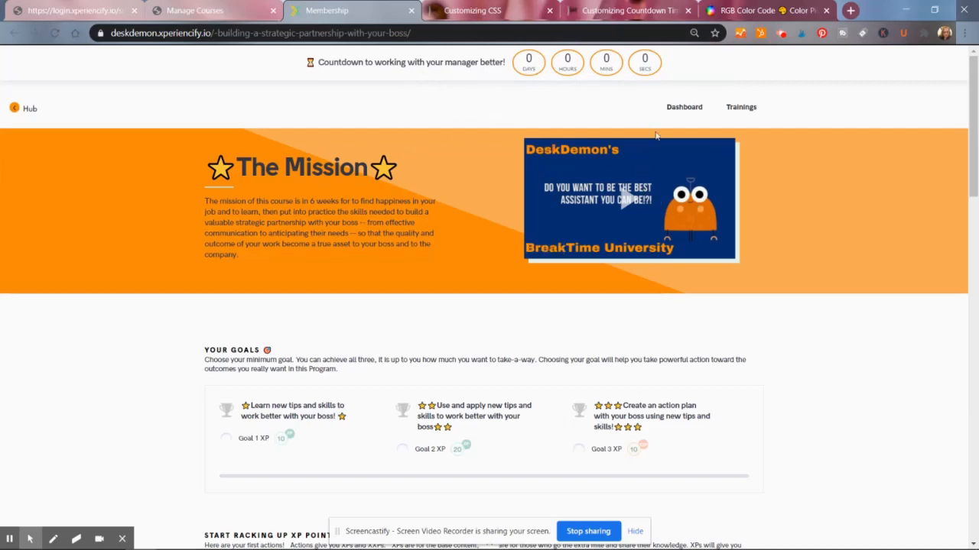
mouse_move(972, 103)
mouse_down()
mouse_move(974, 136)
mouse_move(975, 105)
mouse_up()
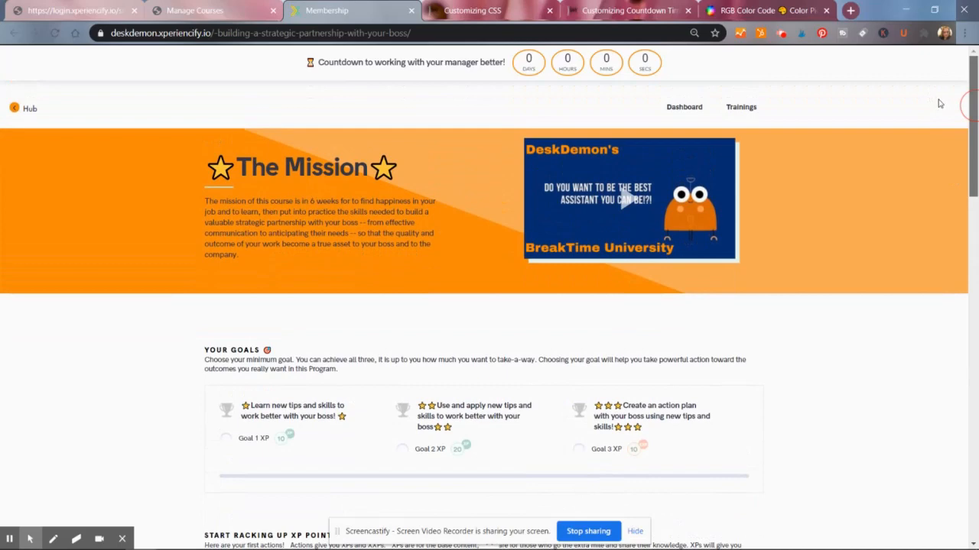
drag(971, 112, 873, 93)
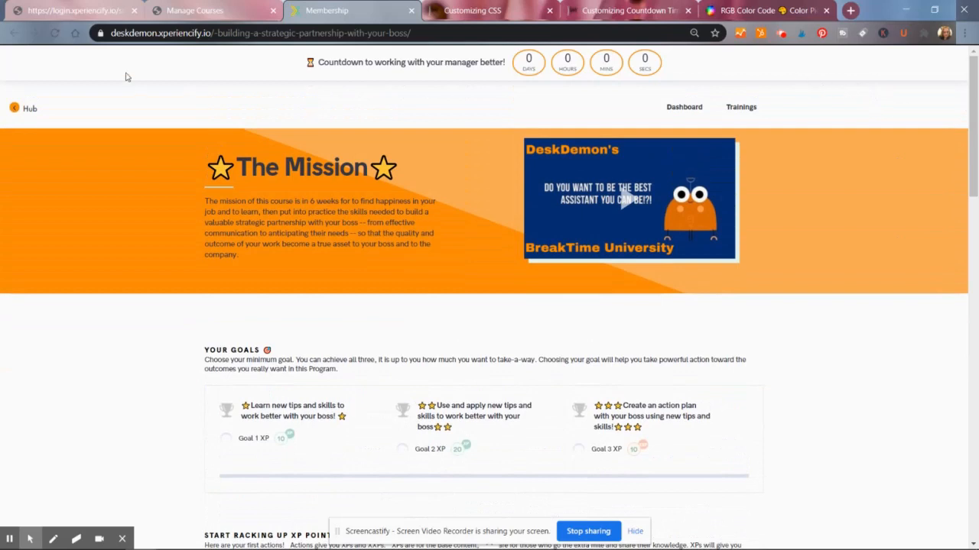
- Open the deskdemon.xperiencify.io owner site from the login page and open the Test Course
click(96, 9)
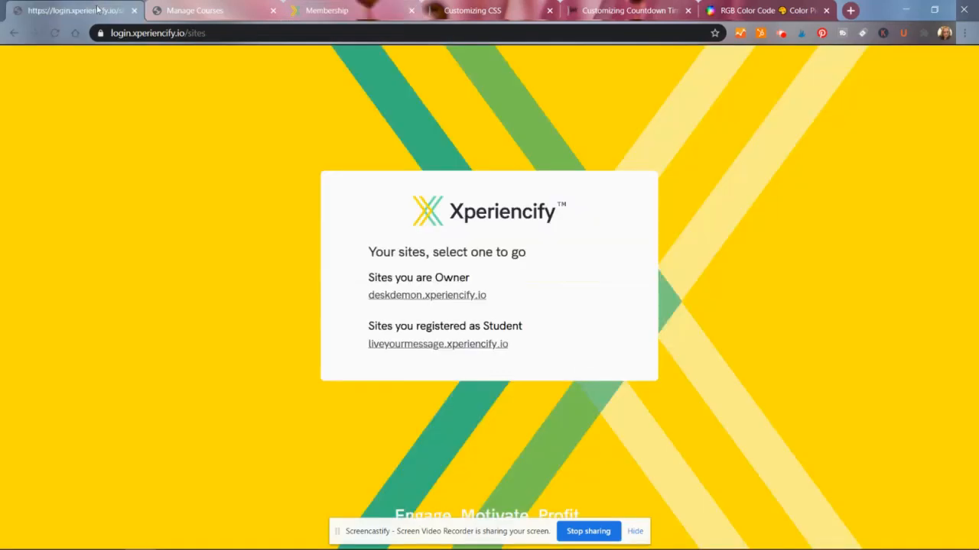
click(453, 297)
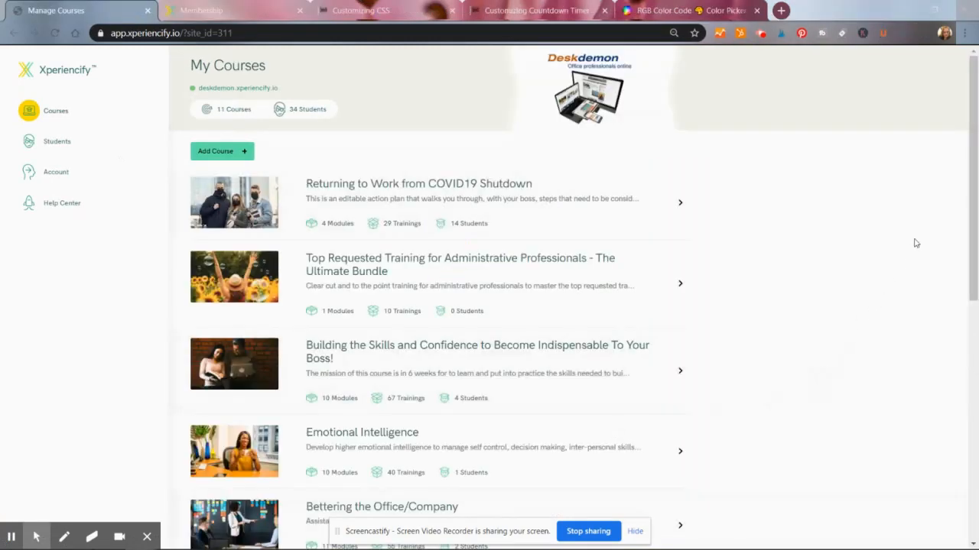
drag(976, 170, 950, 332)
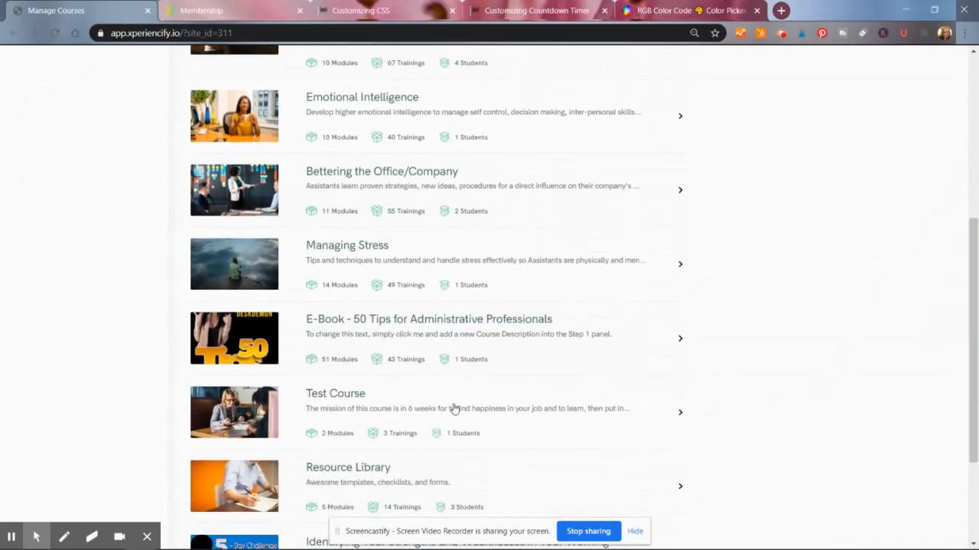
click(344, 402)
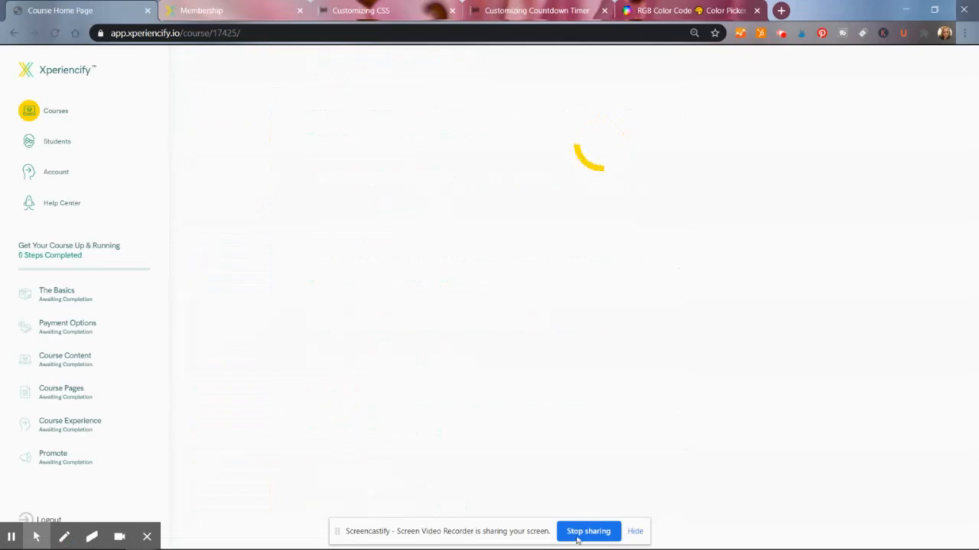
click(635, 534)
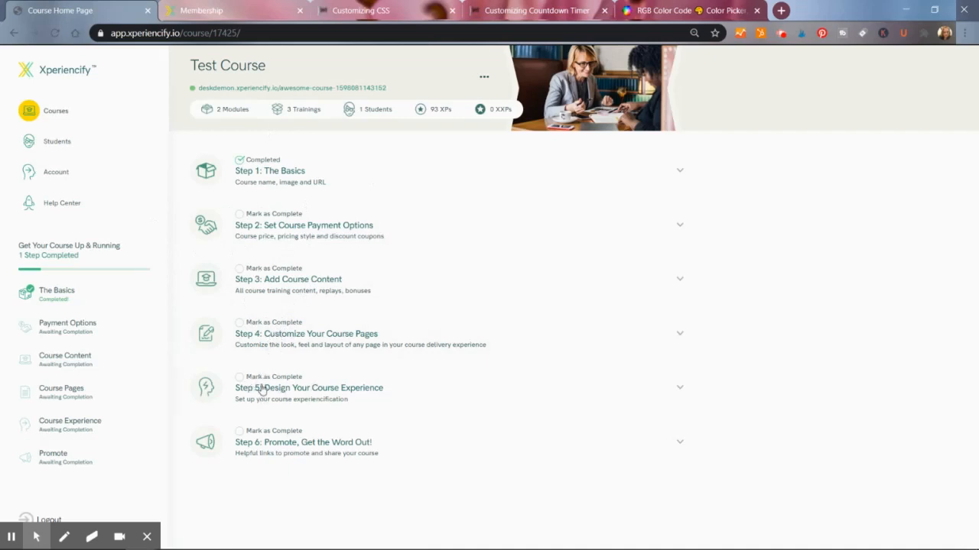
- Expand Step 5: Design Your Course Experience and its CSS sub-section
click(343, 391)
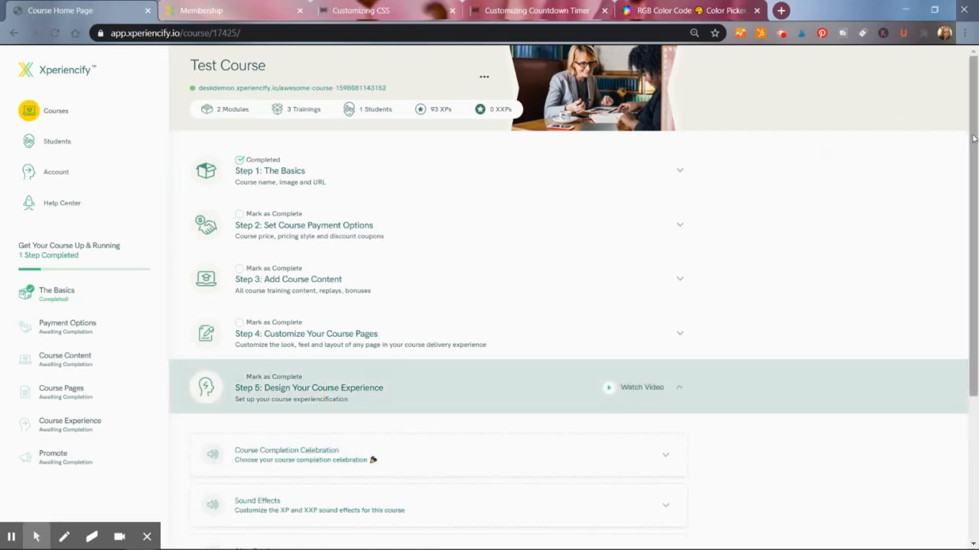
drag(976, 132, 976, 237)
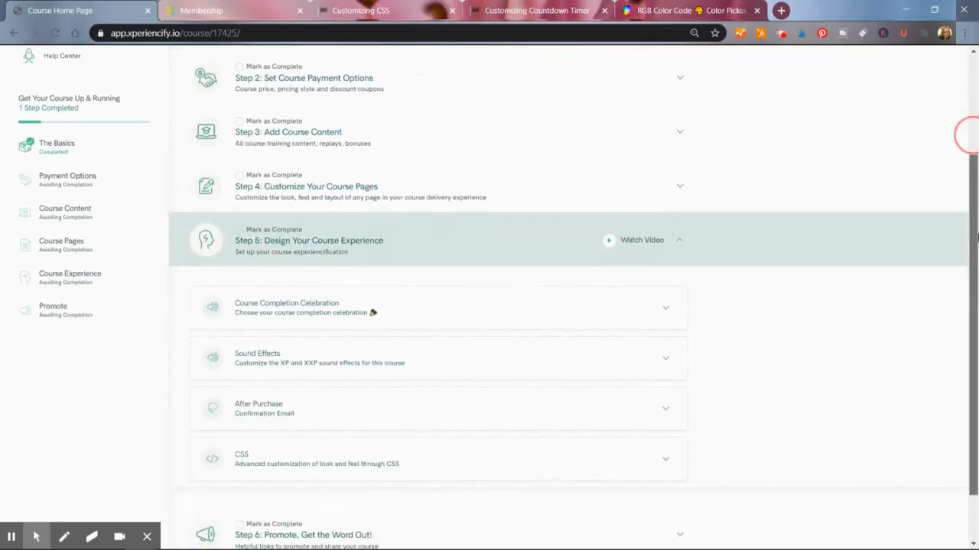
click(238, 458)
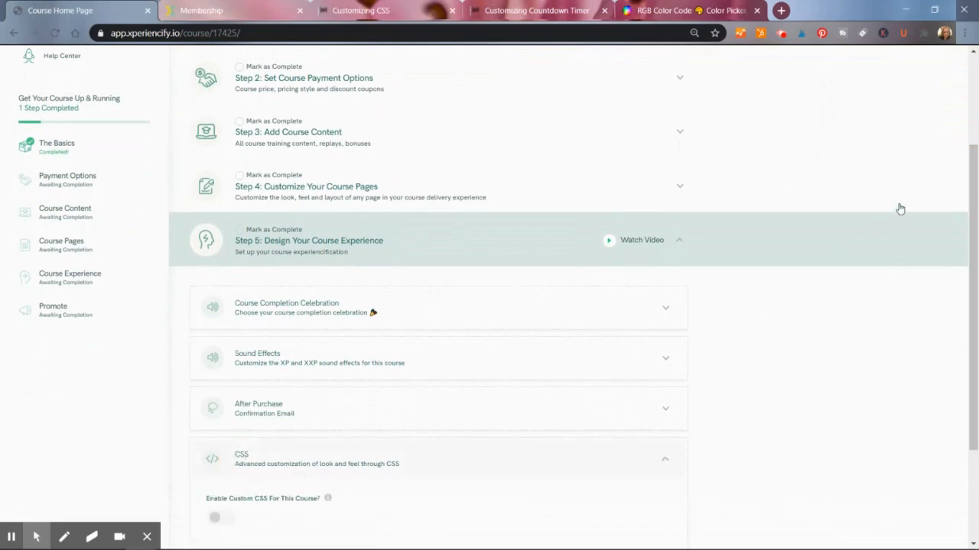
drag(966, 211, 749, 358)
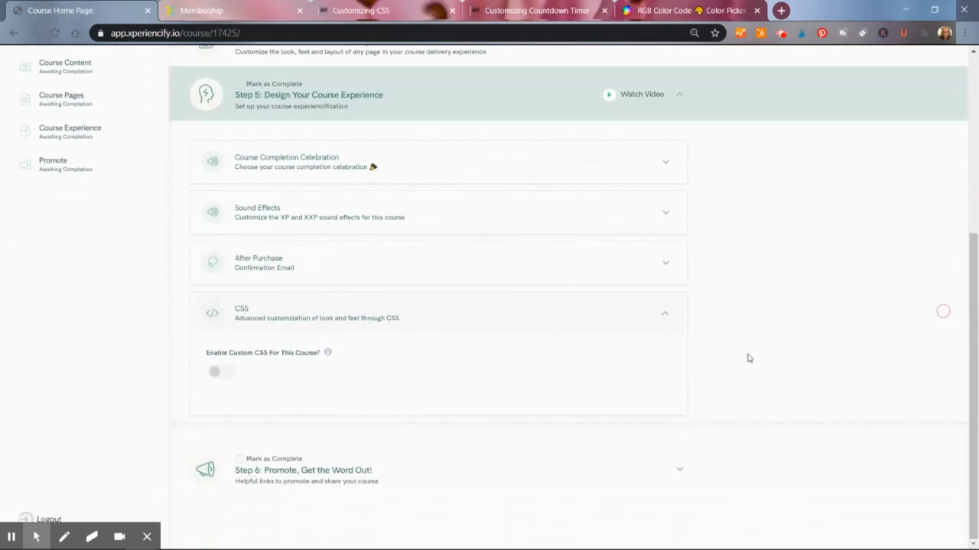
- Turn on Enable Custom CSS For This Course
click(216, 375)
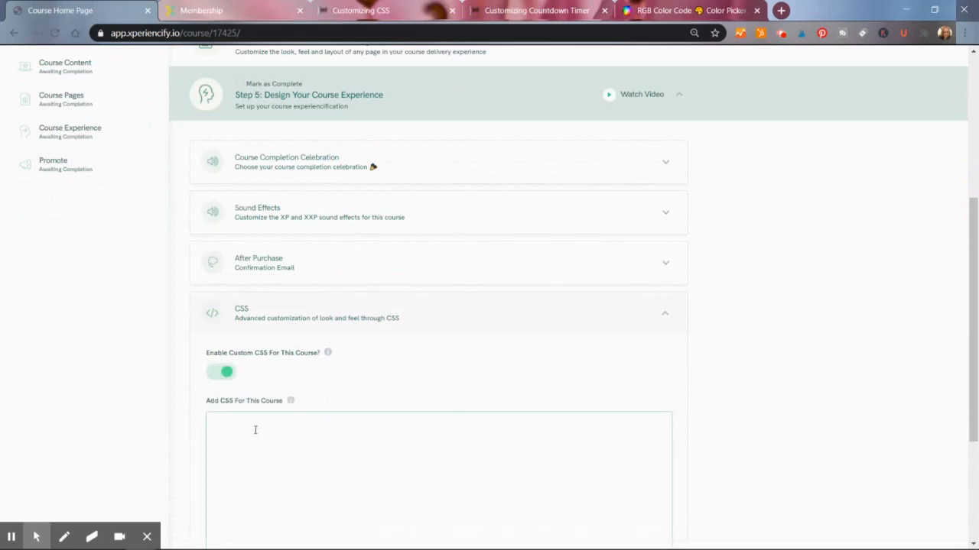
click(215, 456)
scroll(203, 457, down, 2)
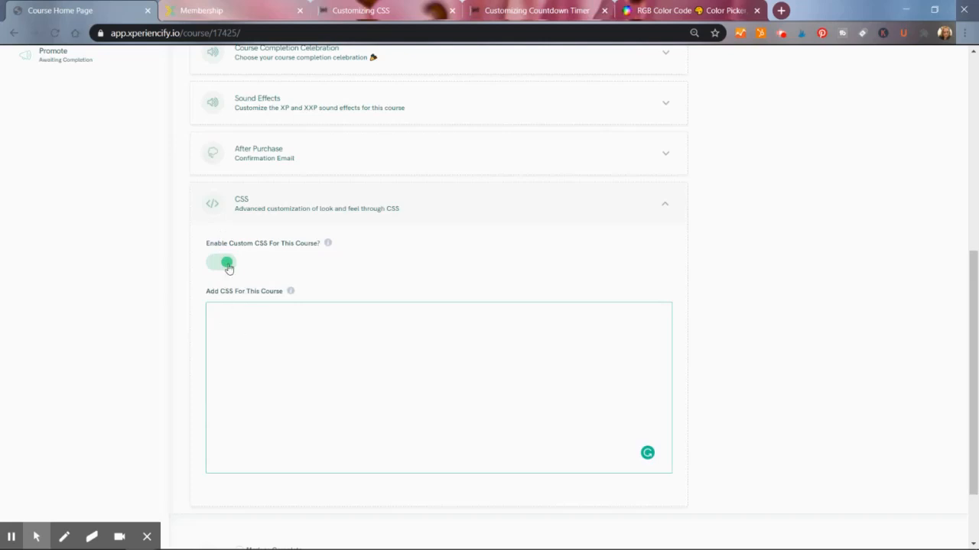
click(225, 263)
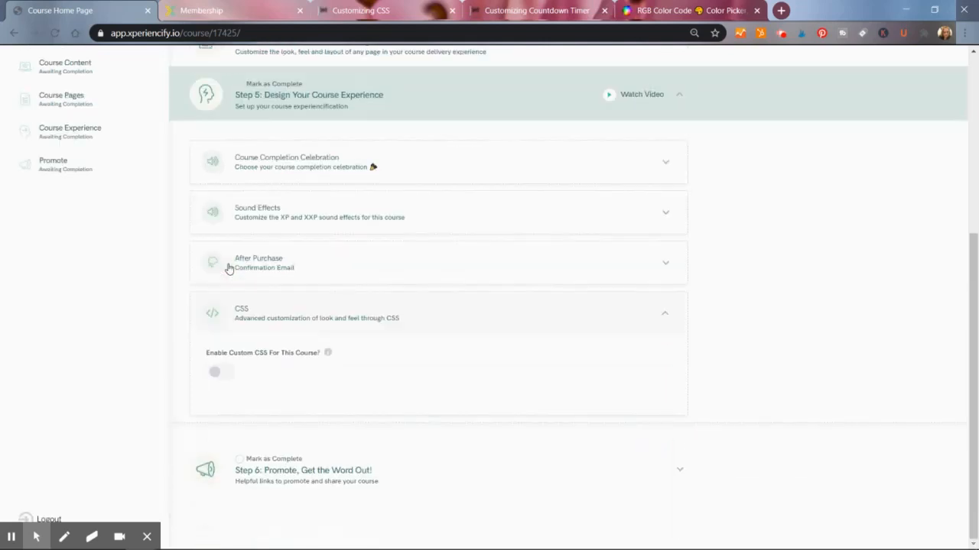
click(215, 373)
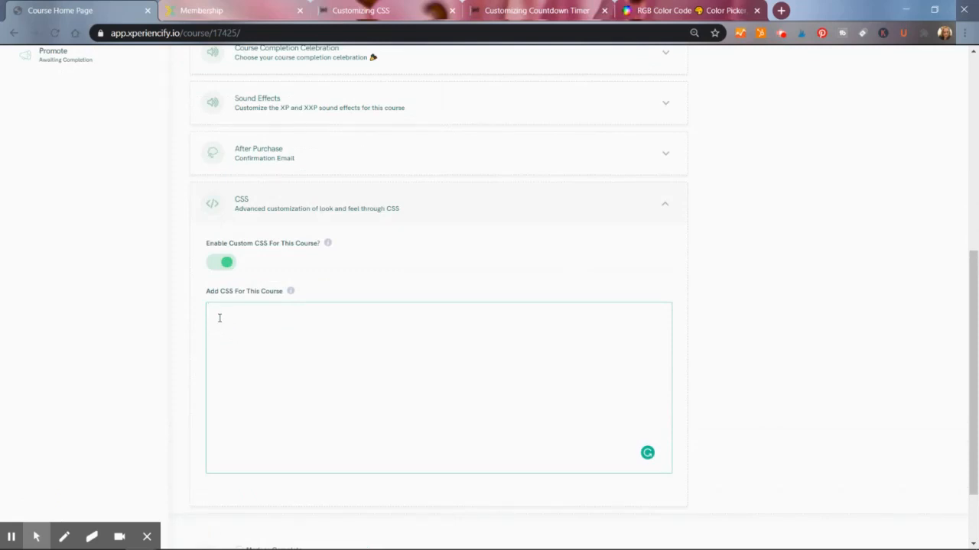
- Open the Customizing CSS help article
click(365, 13)
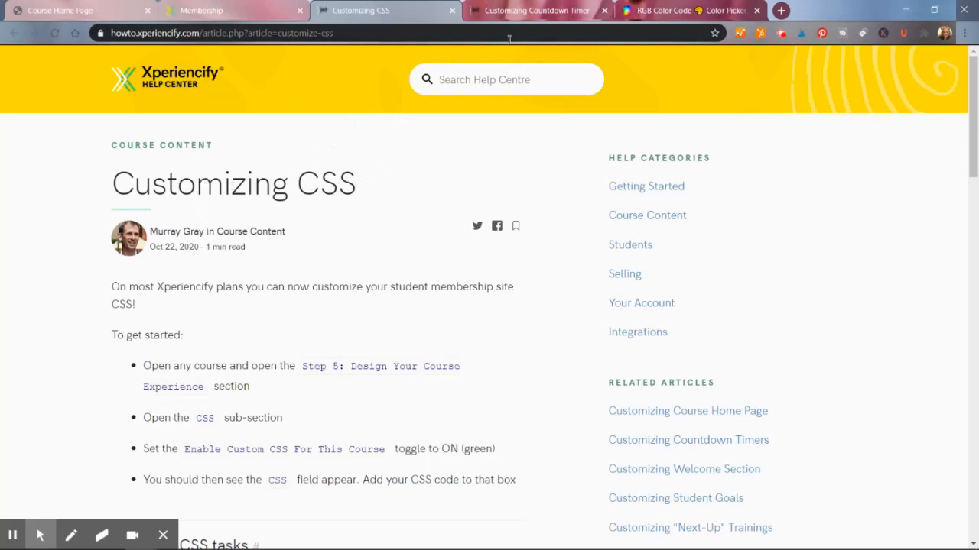
click(514, 11)
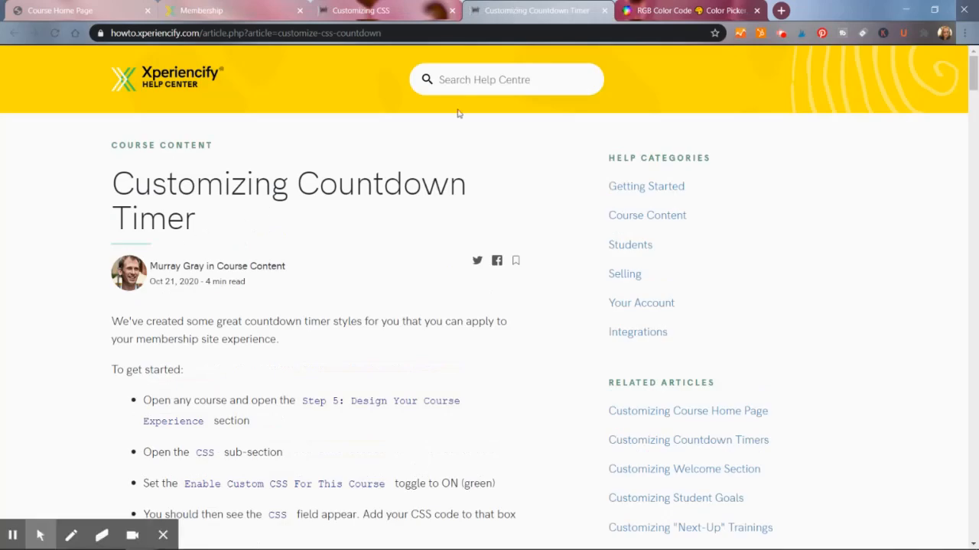
click(403, 12)
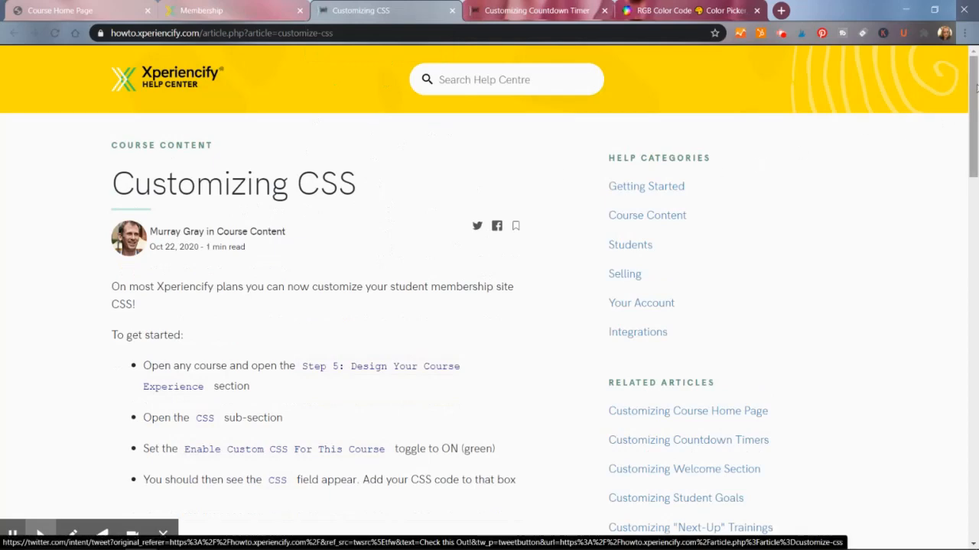
- Copy the global font-family rule from the help article and paste it into the course's CSS box
drag(976, 87, 965, 201)
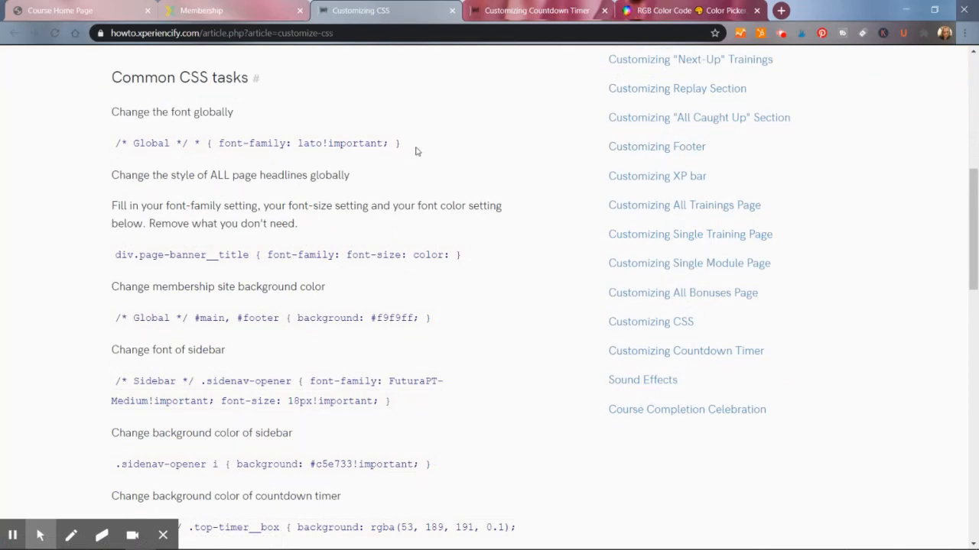
drag(416, 150, 109, 149)
key(ctrl+c)
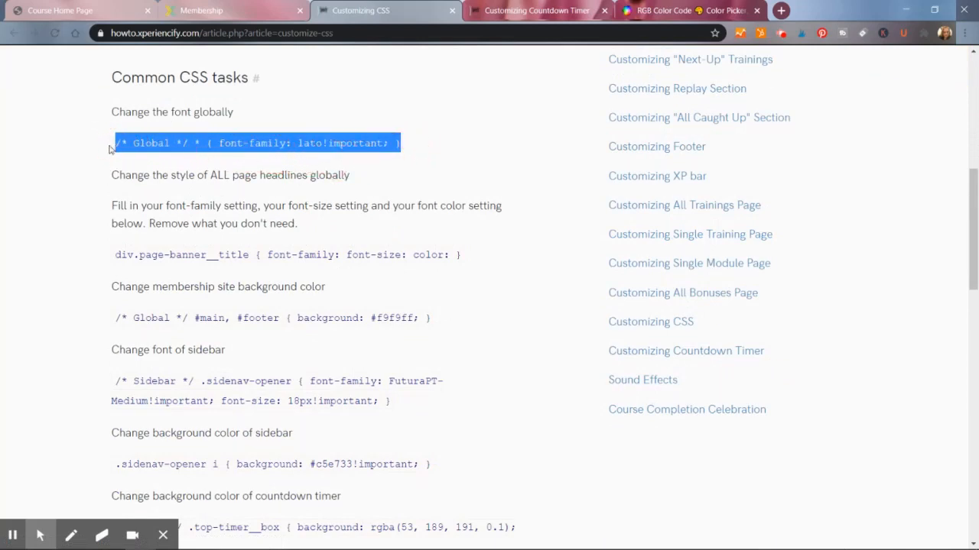
click(112, 8)
click(222, 338)
key(ctrl+v)
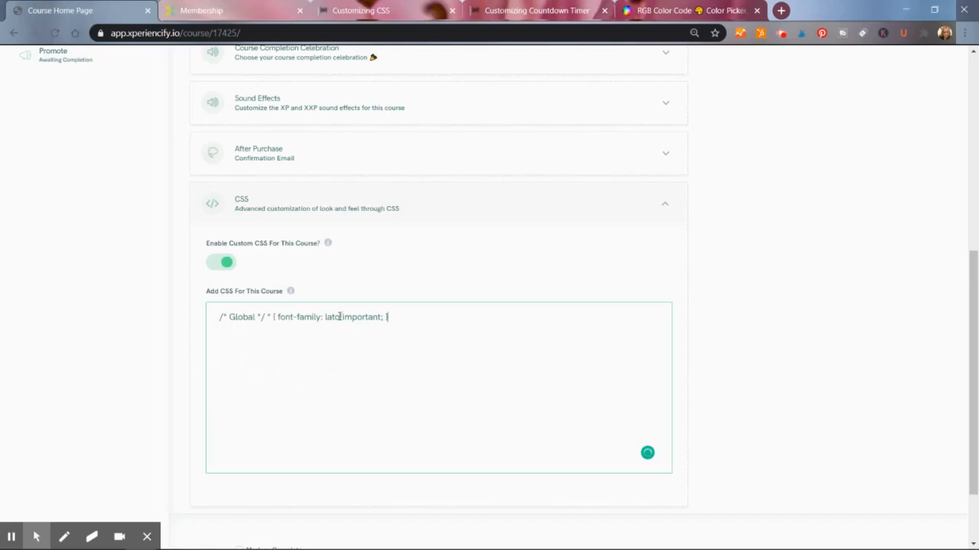
- Set the font-family in the pasted global rule to Impact
drag(340, 317, 325, 317)
text(Impact)
- Open the course's student site link in a new tab to preview the font change
scroll(971, 276, up, 5)
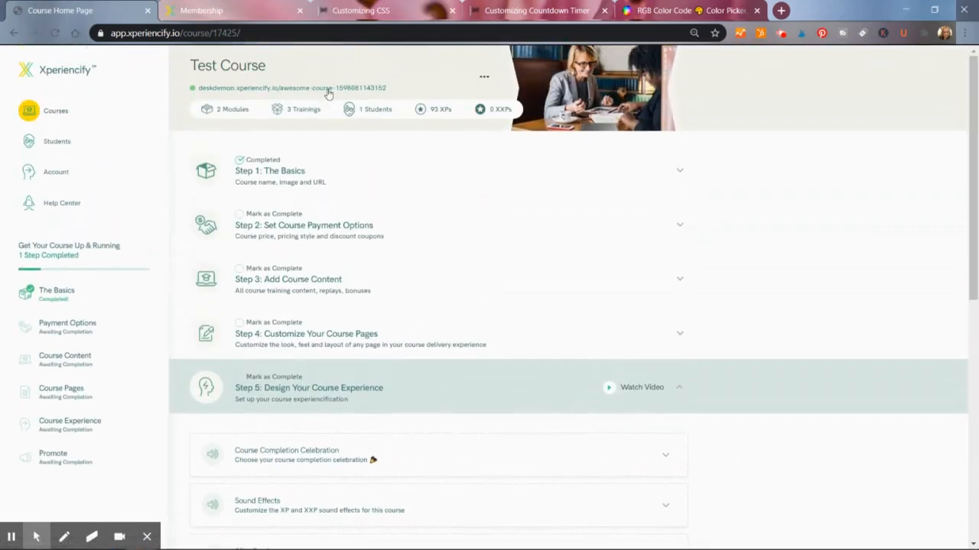
right_click(327, 90)
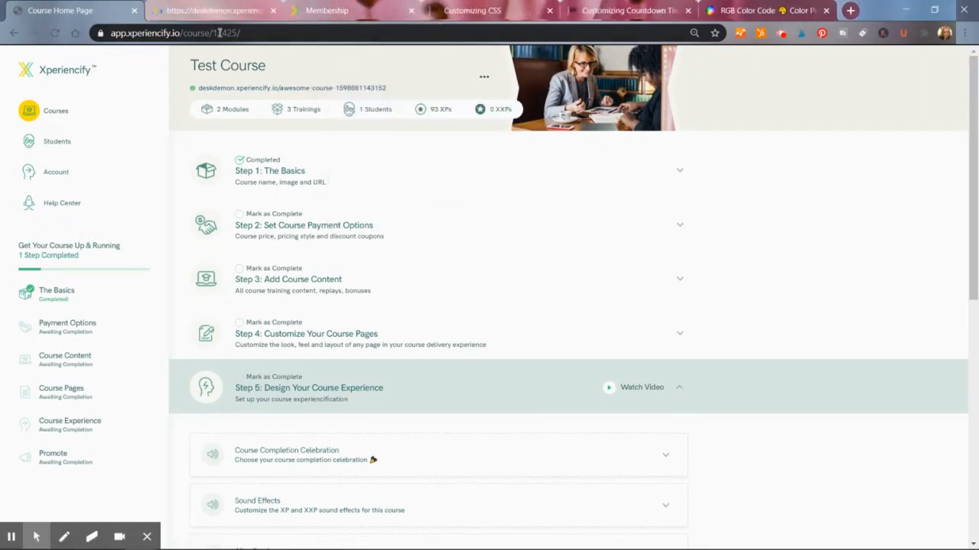
click(234, 10)
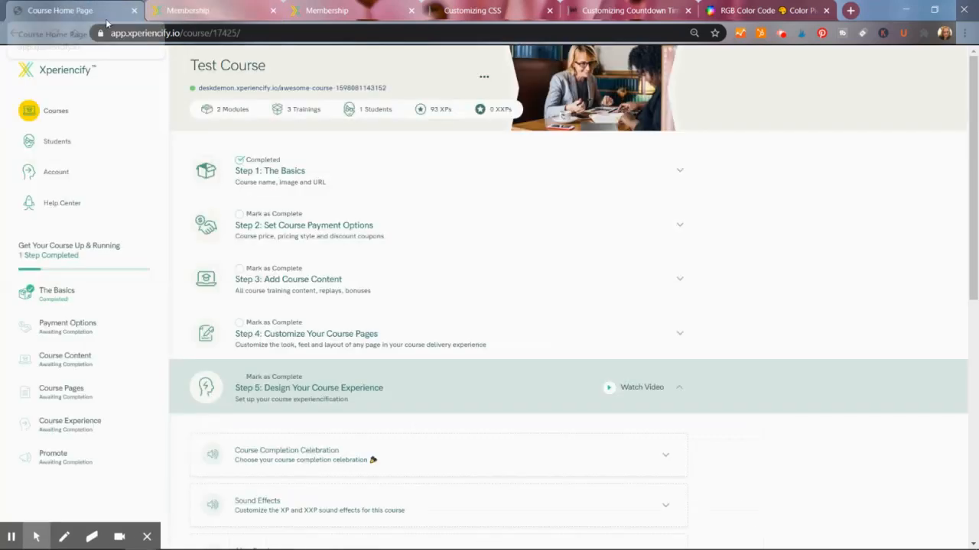
click(108, 17)
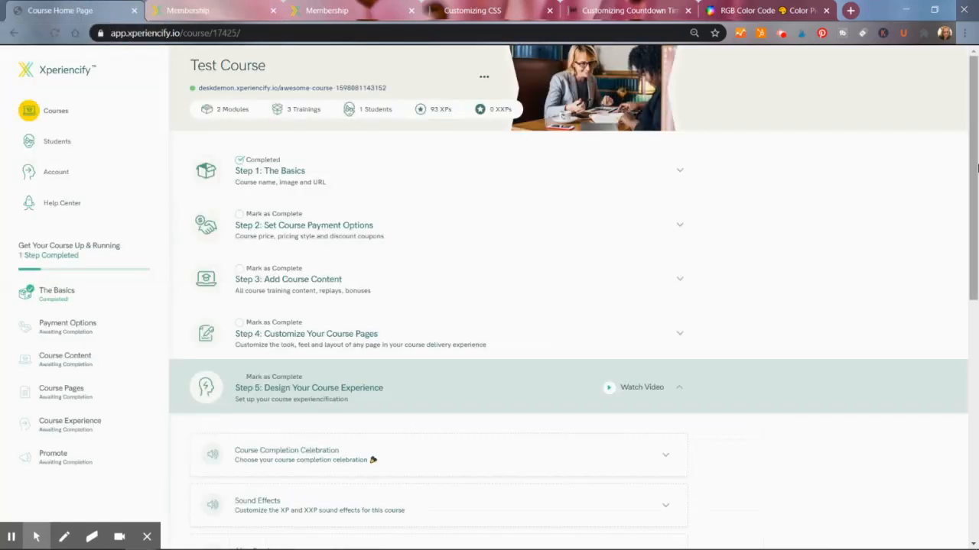
- Turn off custom CSS and reload the student course page to compare
scroll(972, 163, down, 5)
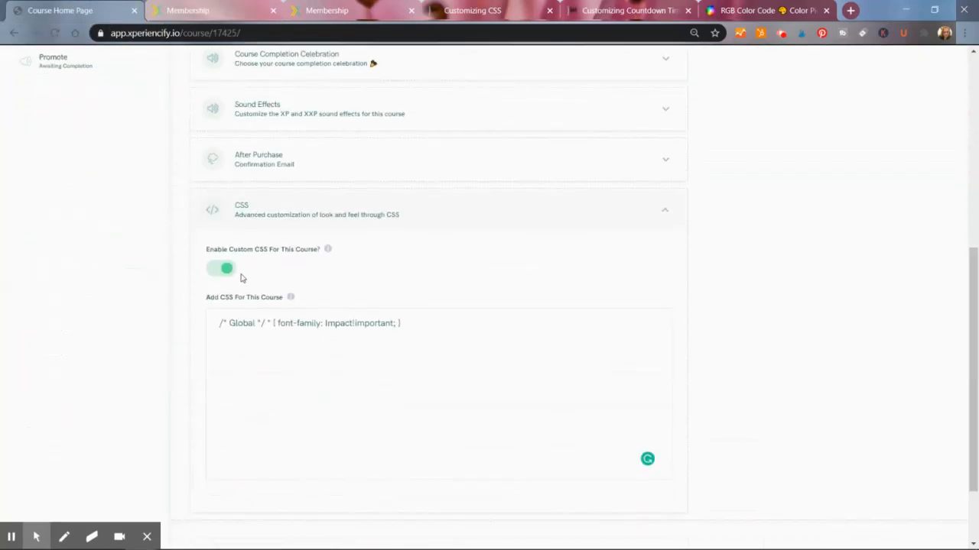
click(219, 272)
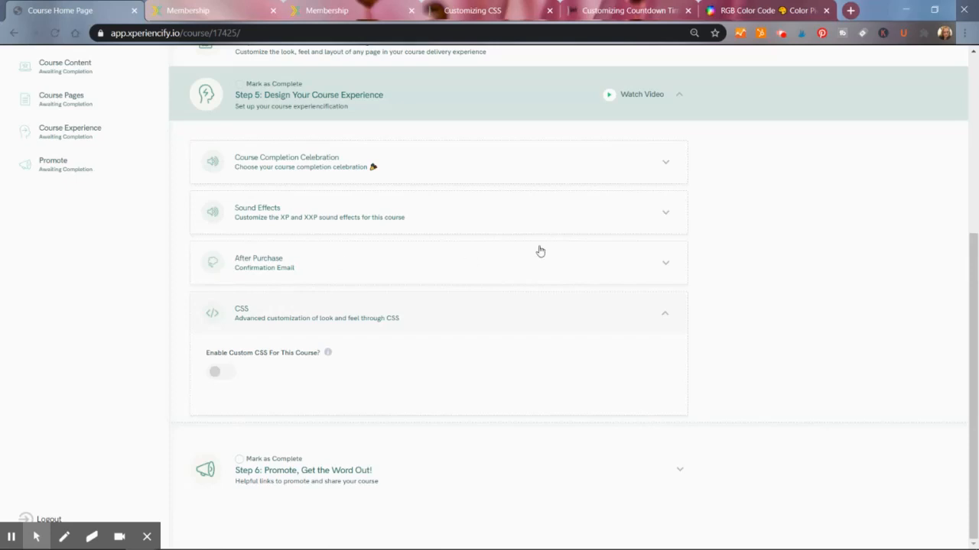
scroll(968, 286, up, 5)
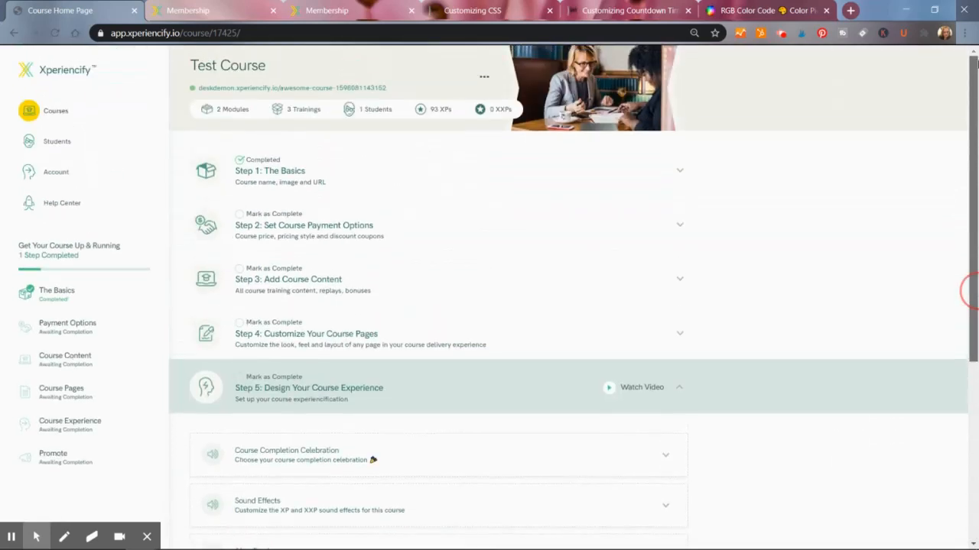
click(213, 12)
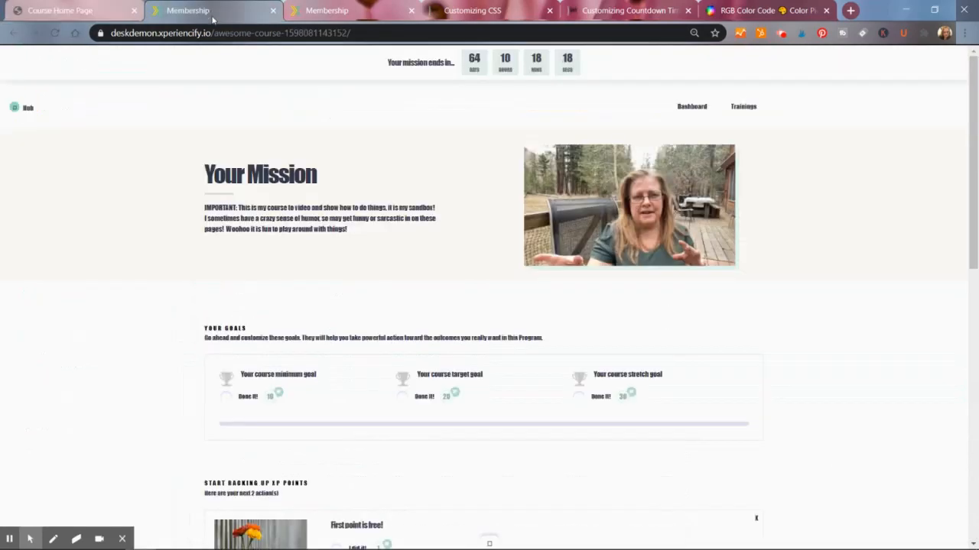
click(55, 35)
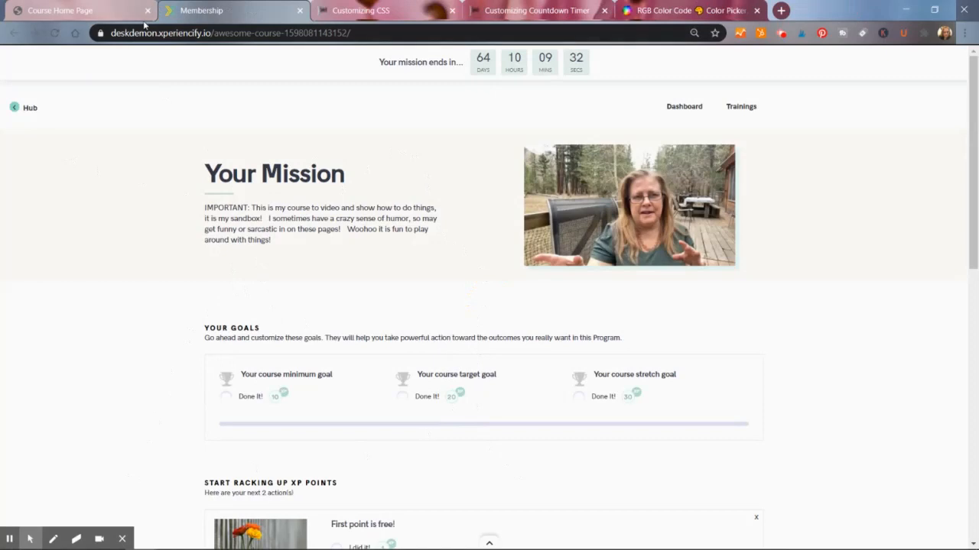
- Re-enable custom CSS for the course and place the cursor on a new line below the font rule
click(93, 9)
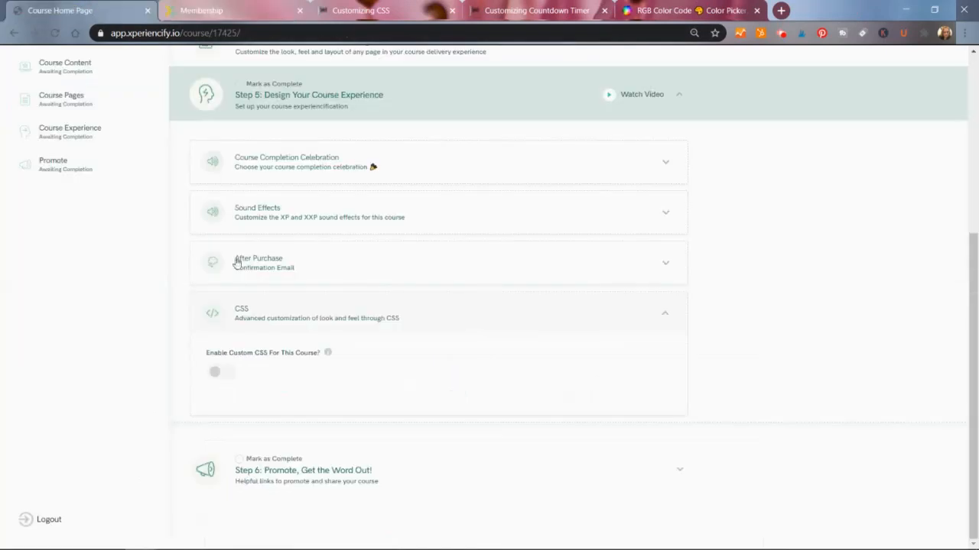
click(217, 373)
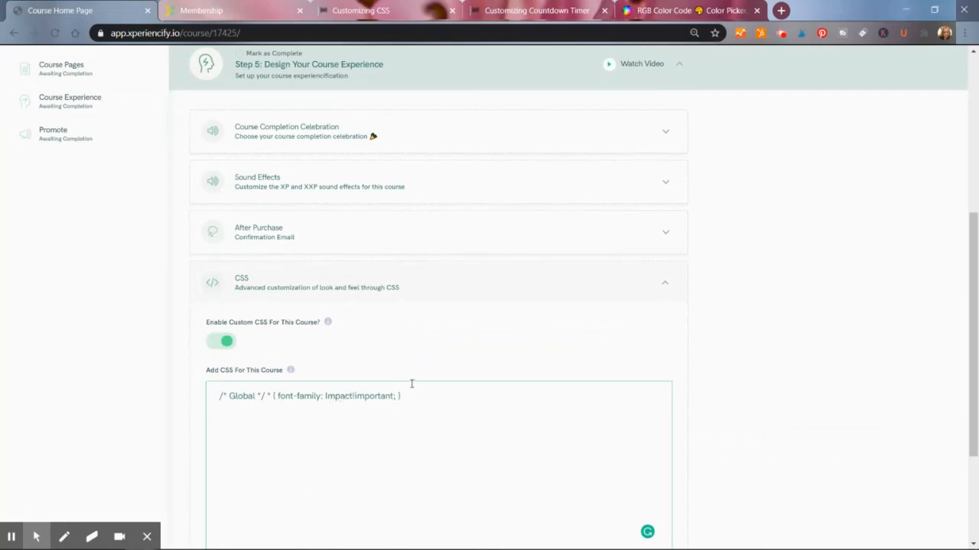
click(410, 407)
click(411, 392)
- Copy the sidebar font rule from the Customizing CSS help article
click(397, 17)
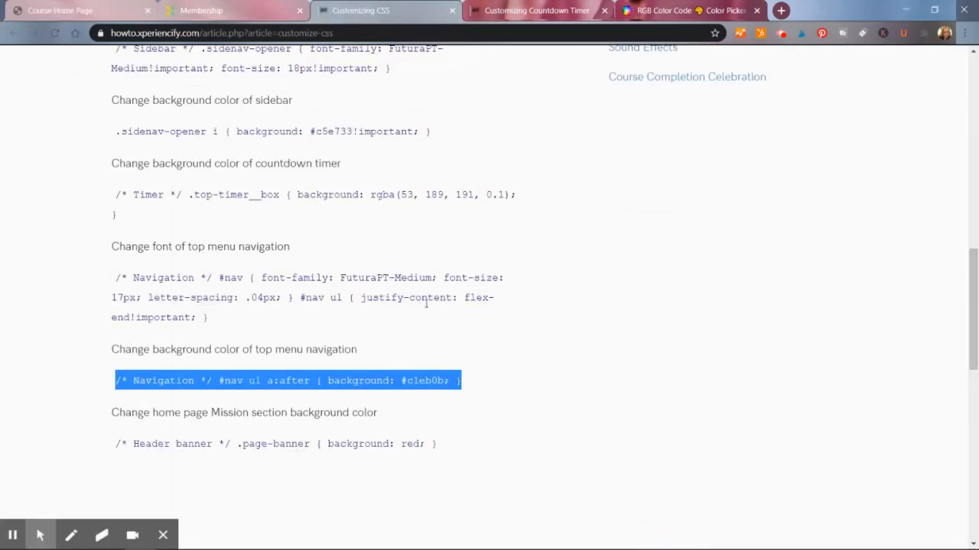
scroll(426, 304, up, 10)
drag(977, 134, 965, 264)
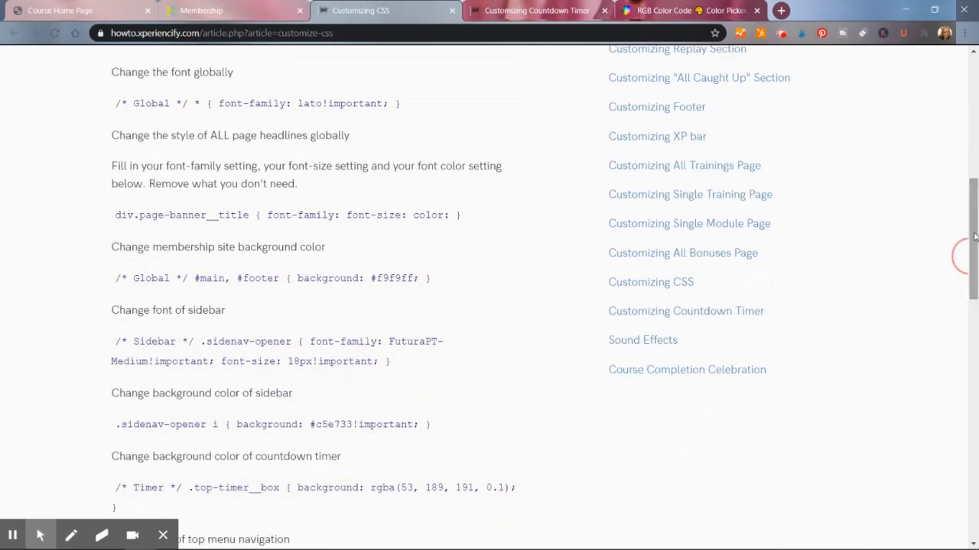
drag(388, 361, 114, 342)
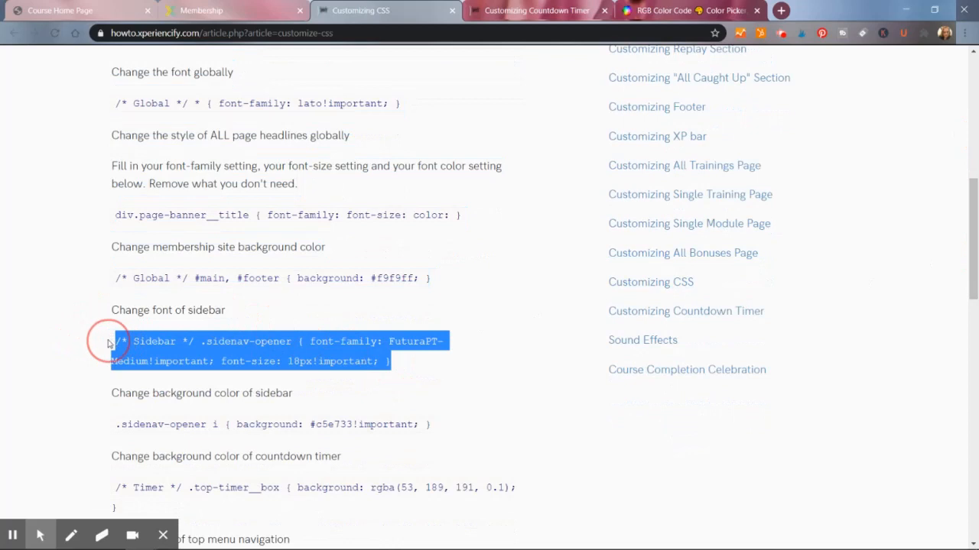
click(97, 365)
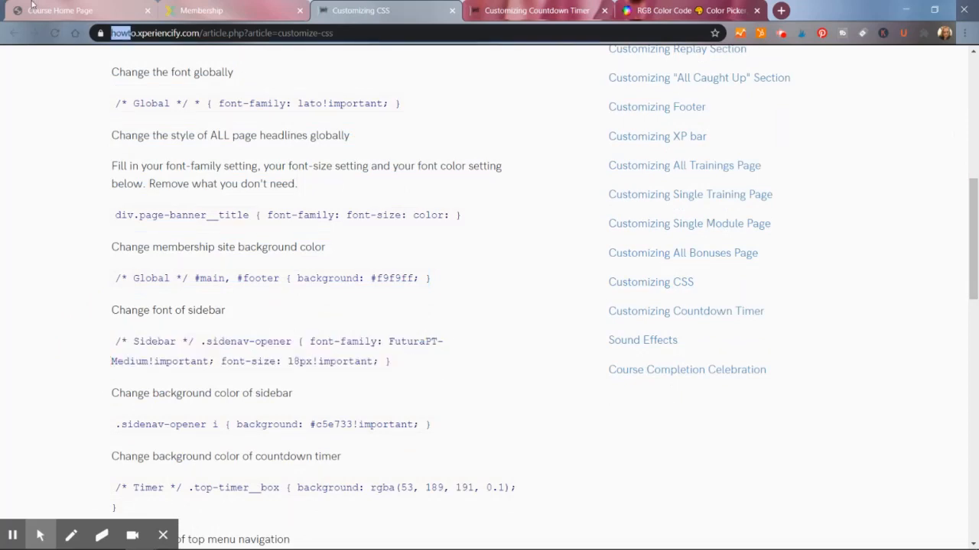
double_click(141, 33)
click(101, 9)
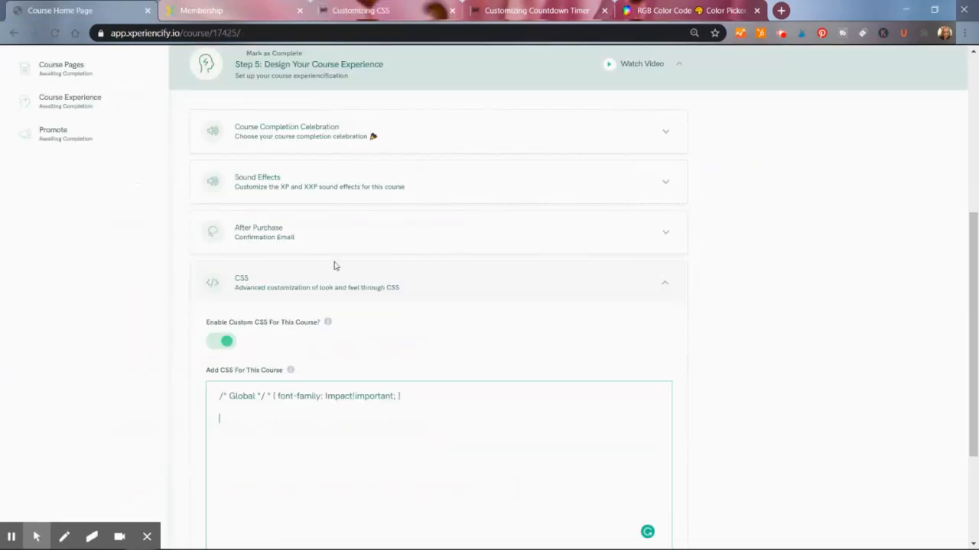
- Try pasting the copied sidebar font rule into the course CSS box, then undo the paste
click(195, 11)
click(18, 114)
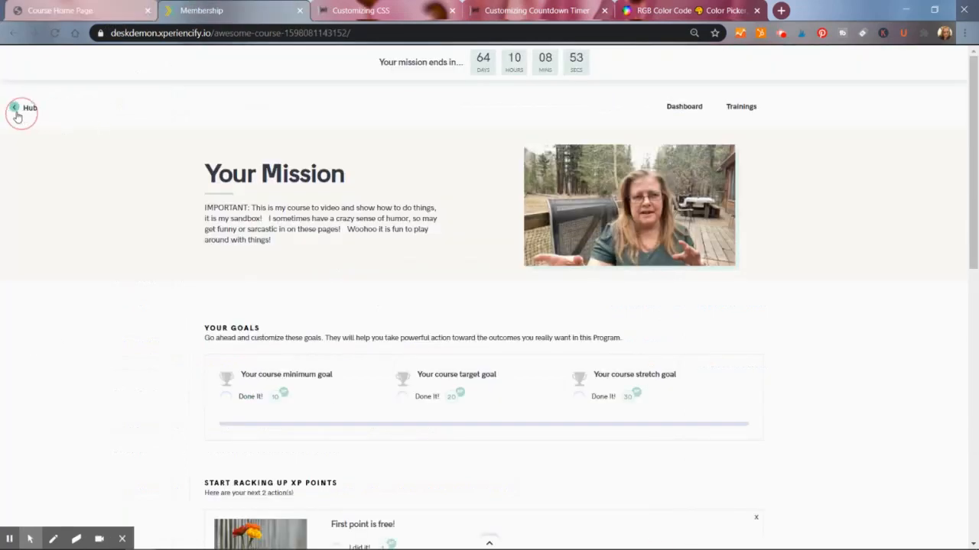
click(74, 13)
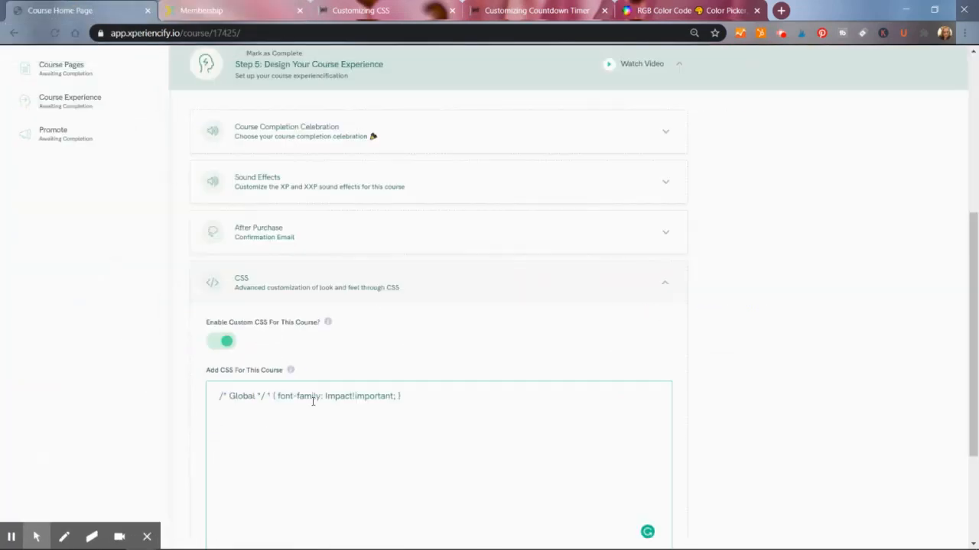
text(6E81FF)
key(ctrl+z)
- Select the sidebar font rule in the help article again
click(365, 14)
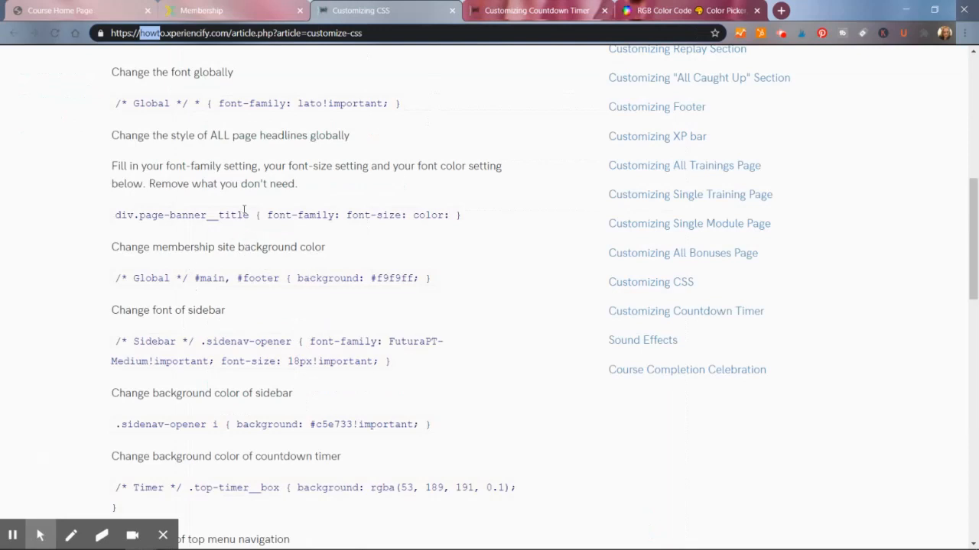
drag(404, 359, 98, 345)
click(406, 372)
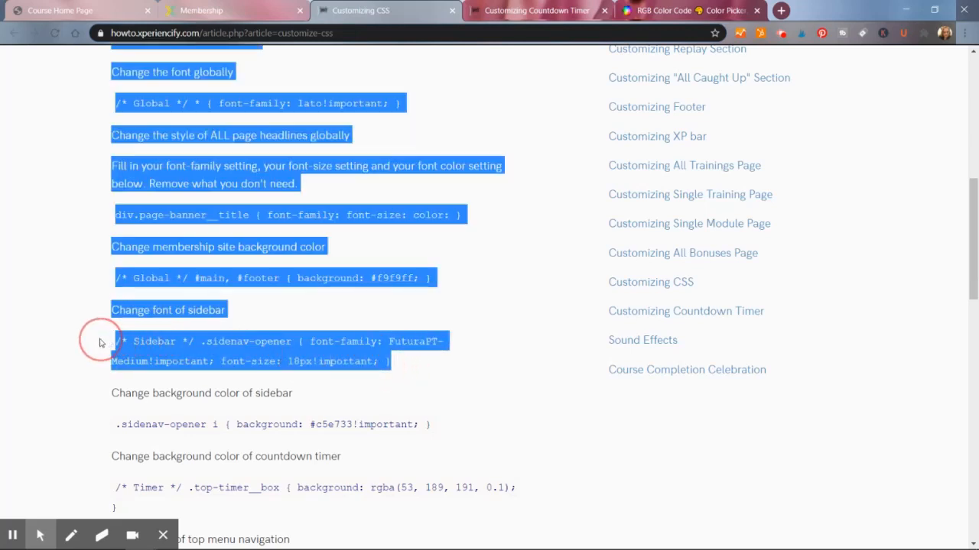
click(367, 383)
drag(387, 366, 112, 342)
key(ctrl+c)
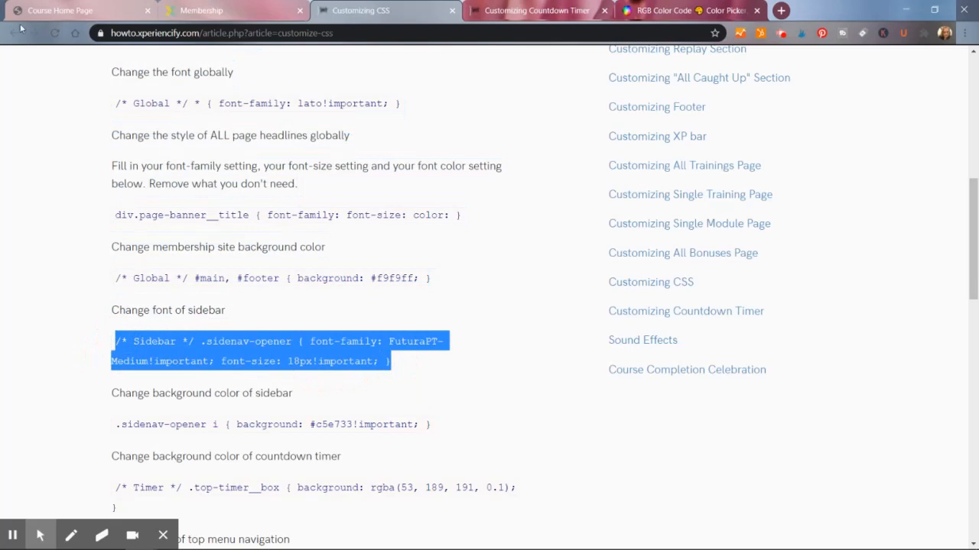
- Paste the sidebar font rule on the new line of the course CSS, then undo the paste
click(65, 11)
click(237, 438)
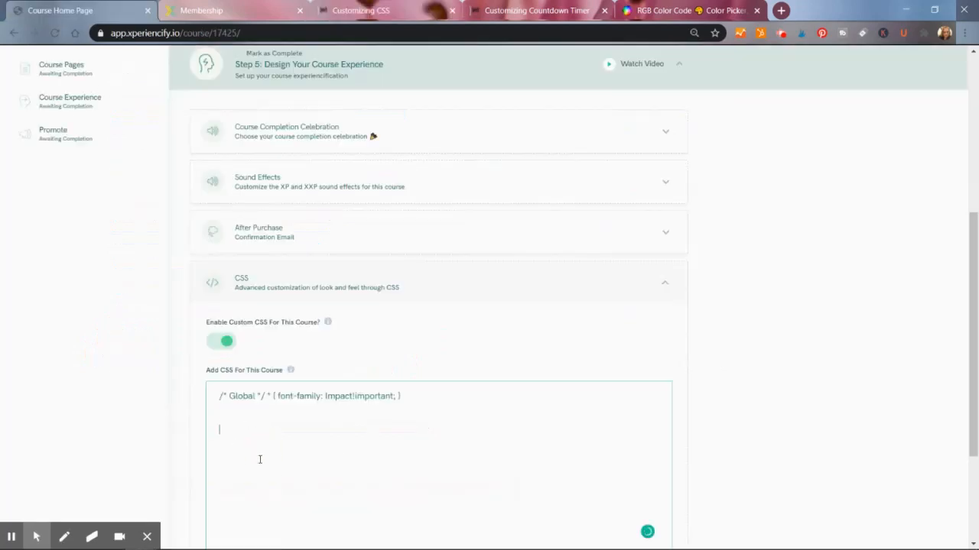
key(ctrl+v)
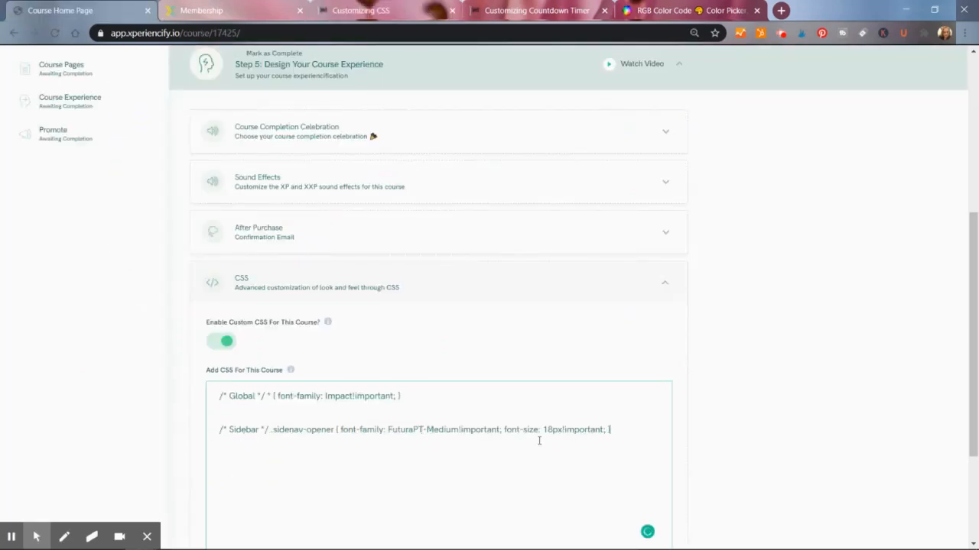
key(ctrl+z)
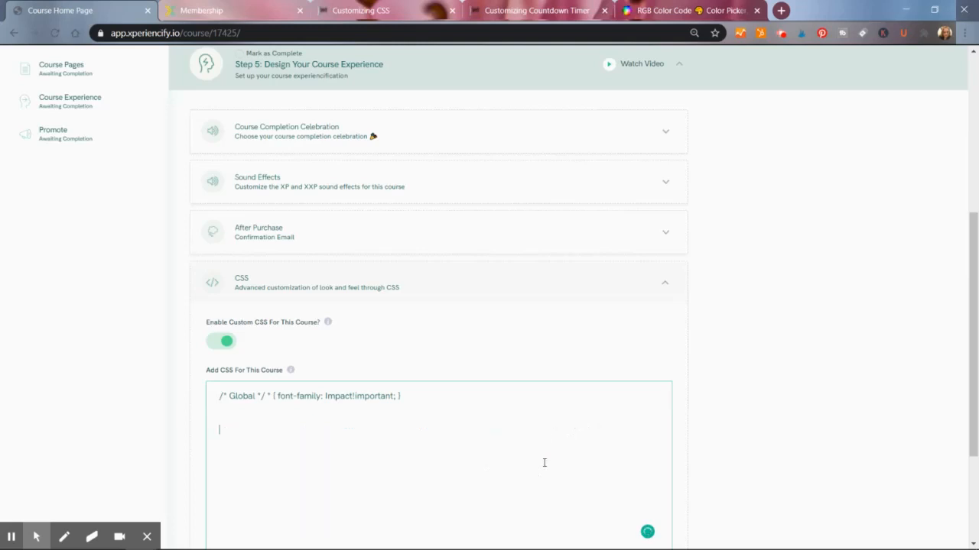
- Copy the sidebar background color rule from the Customizing CSS help article
click(233, 19)
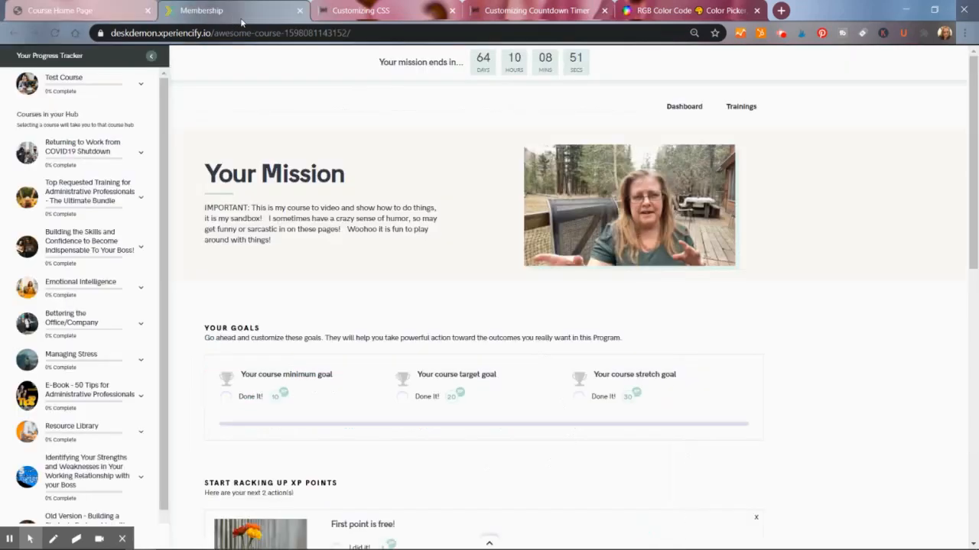
click(412, 13)
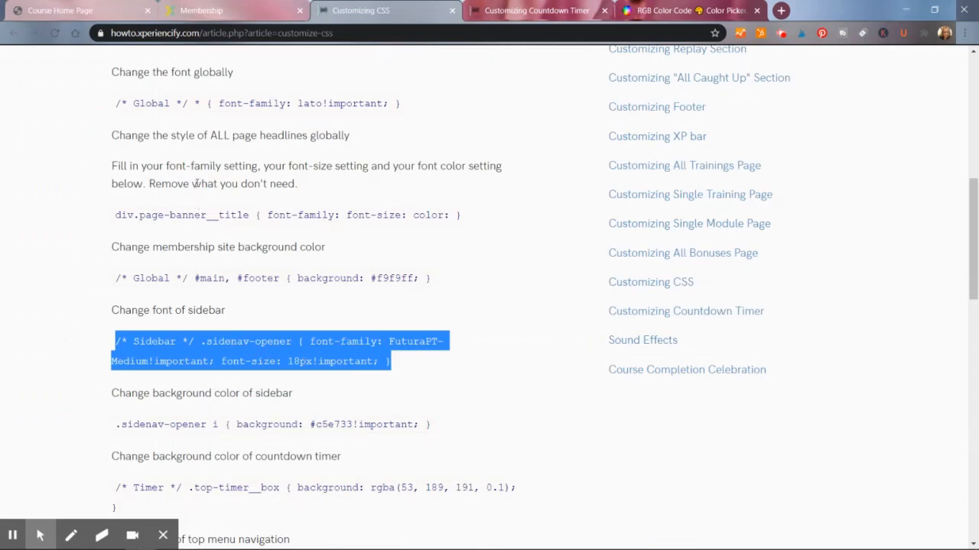
click(441, 432)
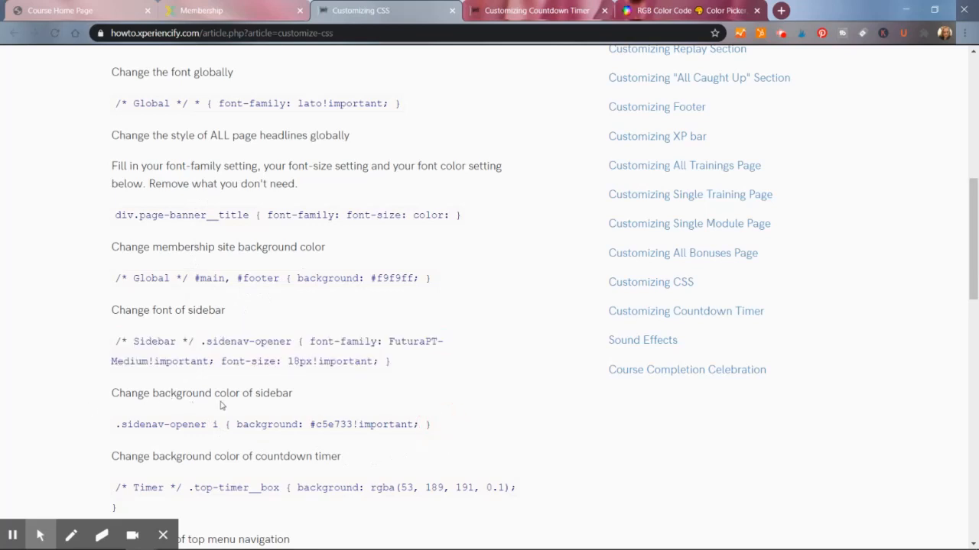
click(463, 440)
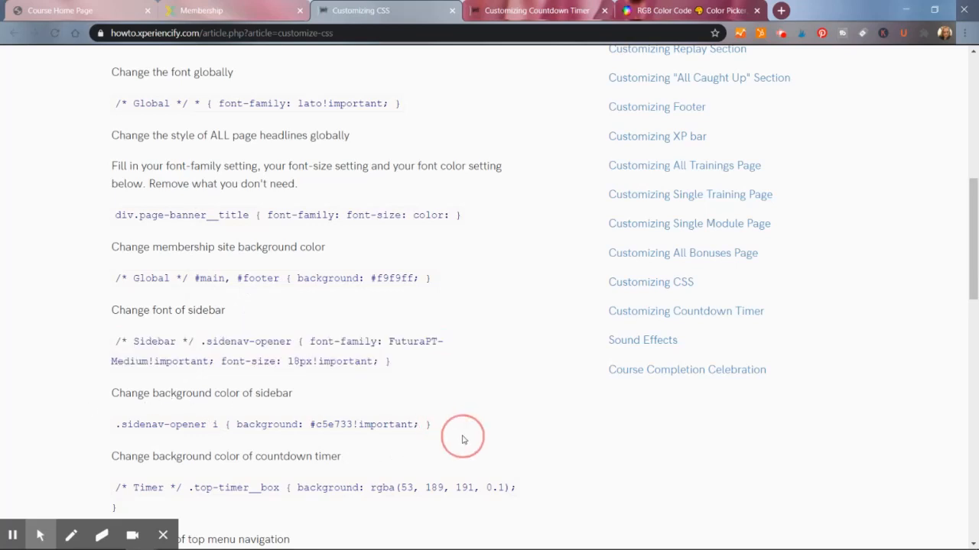
drag(463, 440, 115, 423)
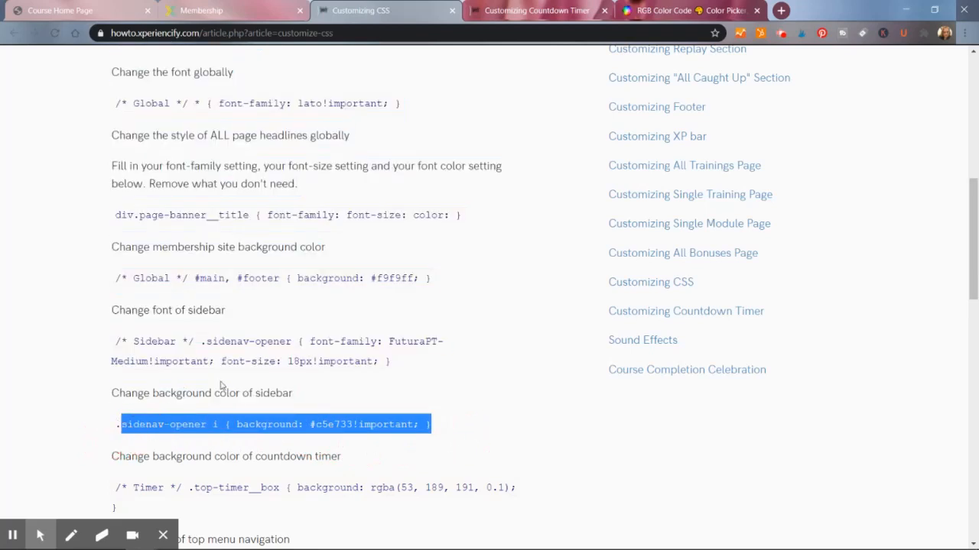
drag(448, 428, 105, 442)
key(ctrl+c)
- Paste the sidebar background color rule on the new line below the font rule in the course CSS
click(95, 12)
click(247, 445)
key(ctrl+v)
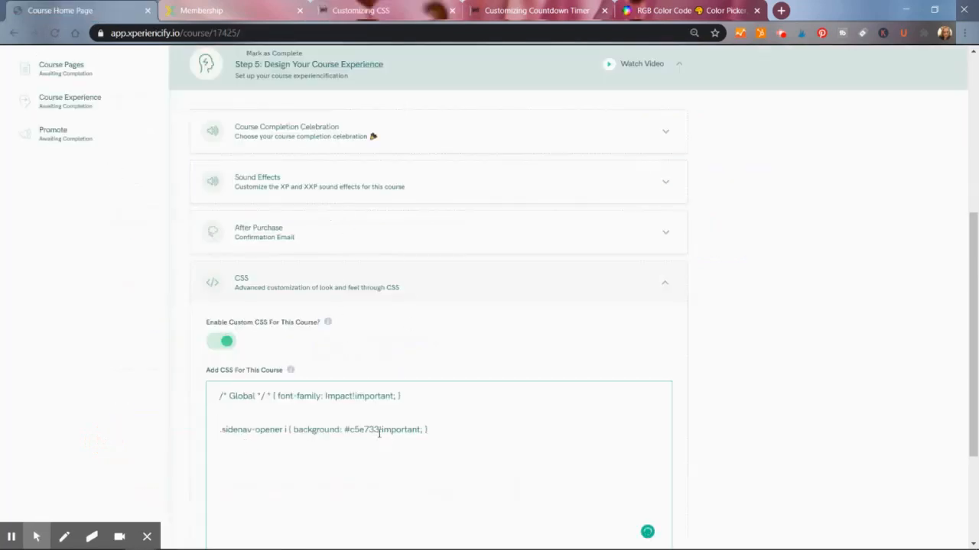
- Replace the sidebar rule's background color with #BA2BBA, picked and copied from the RGB color picker
drag(378, 432, 350, 432)
click(670, 11)
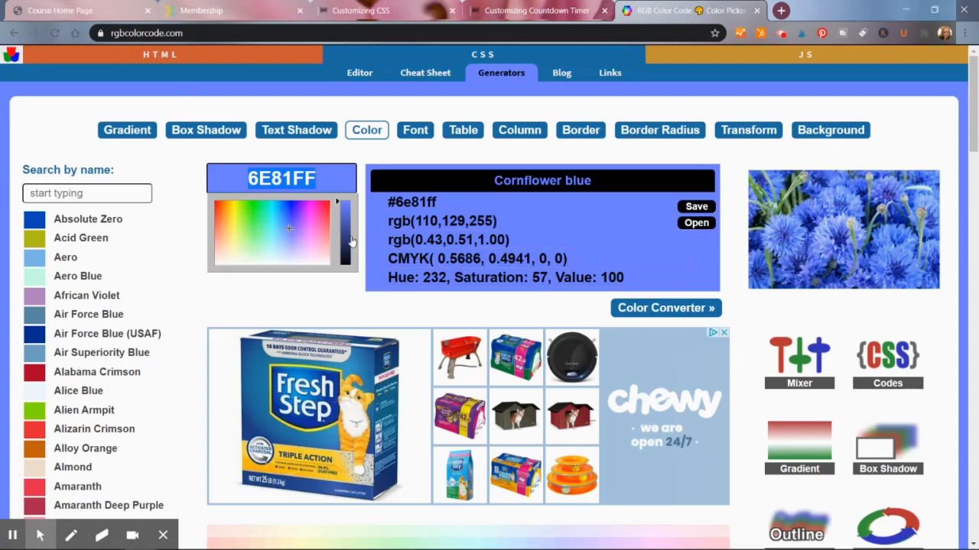
drag(291, 223, 311, 217)
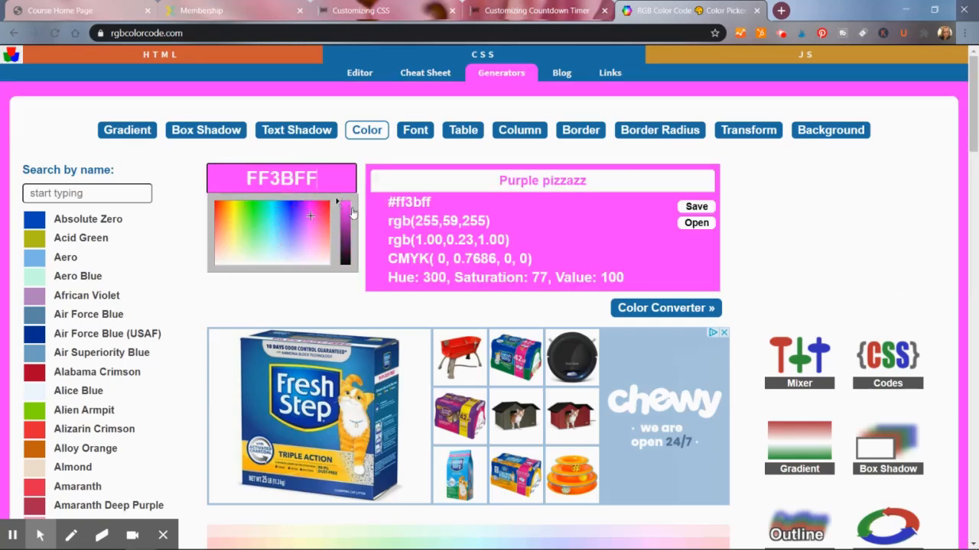
click(344, 218)
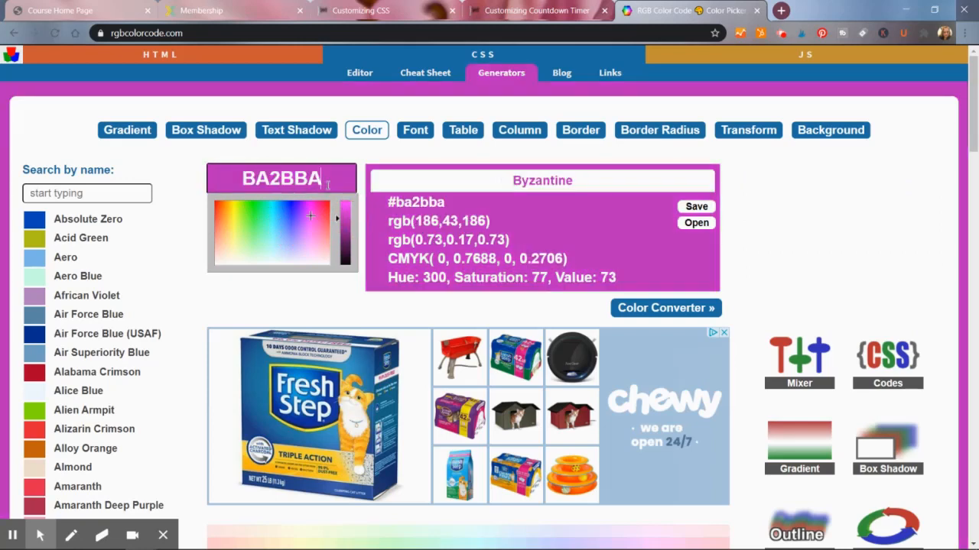
drag(327, 185, 247, 165)
key(ctrl+c)
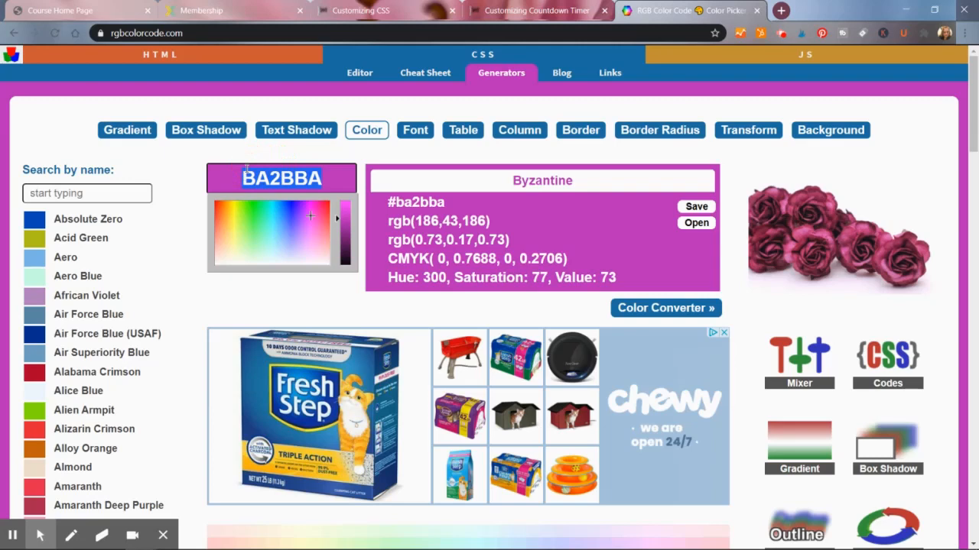
click(102, 13)
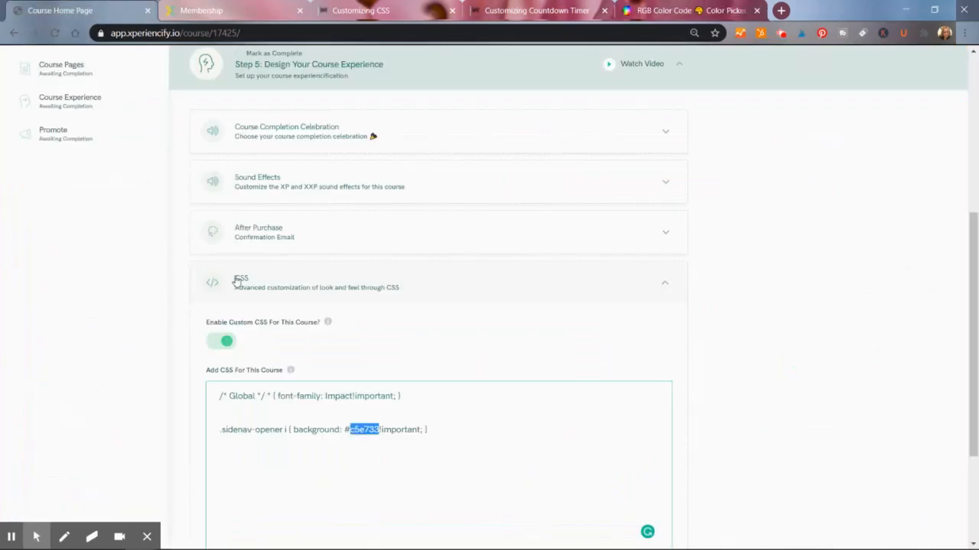
key(ctrl+v)
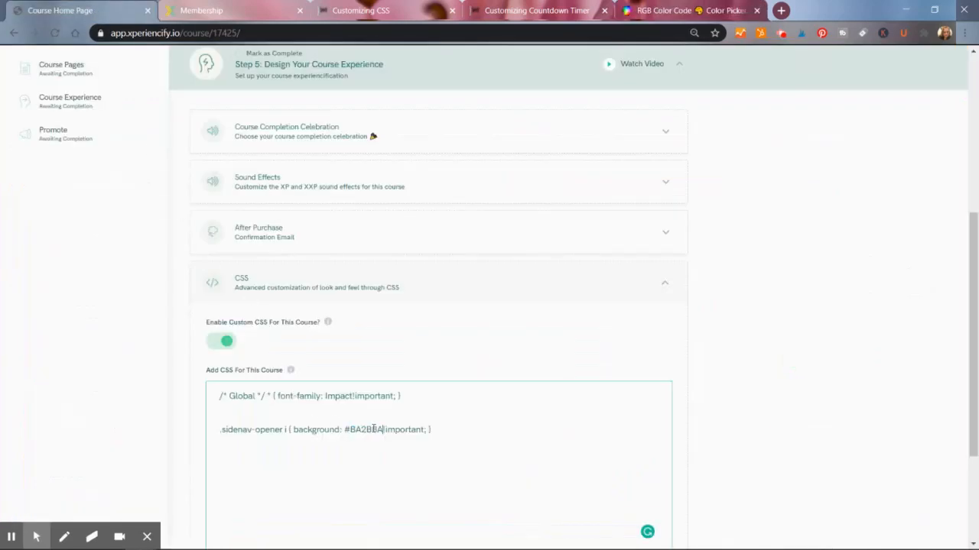
- Reload the student course page to preview the font and sidebar color changes
click(456, 430)
click(201, 10)
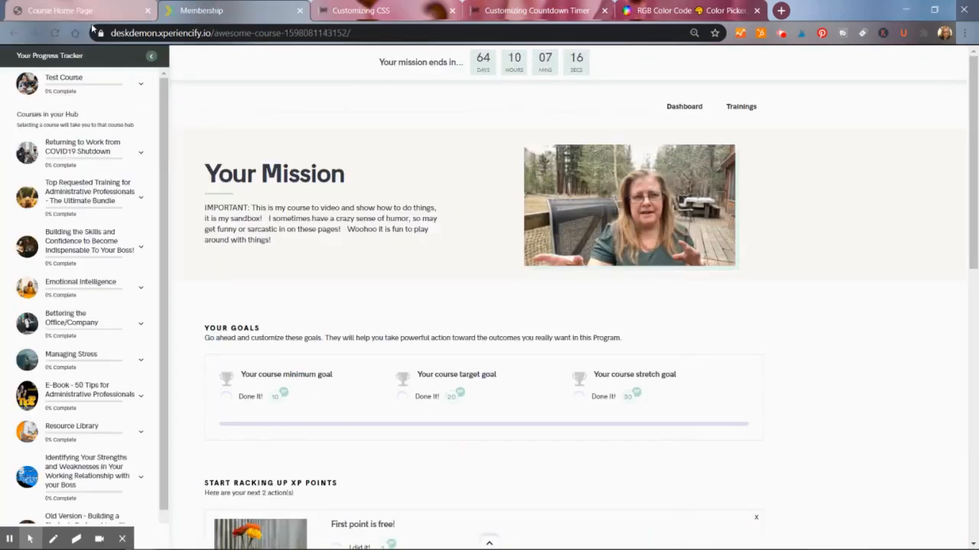
click(151, 57)
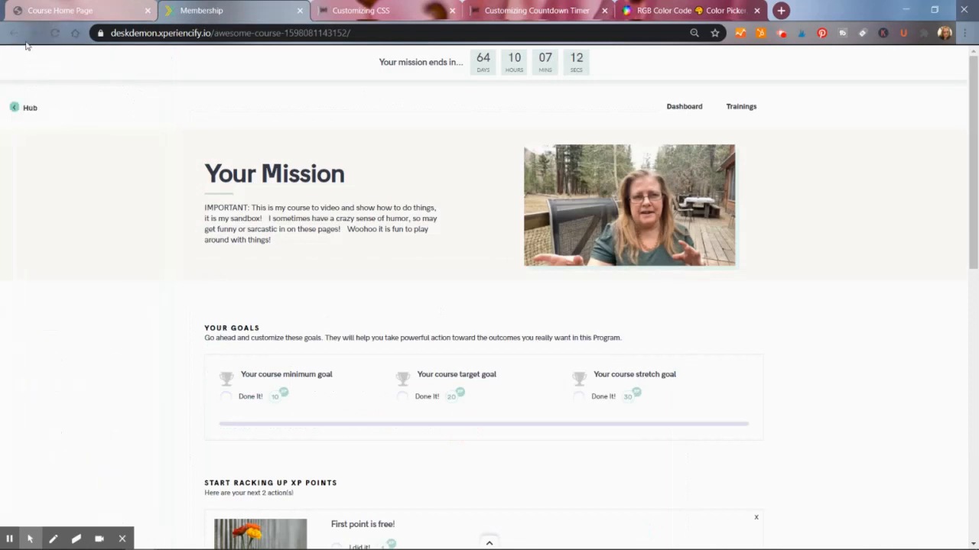
click(54, 36)
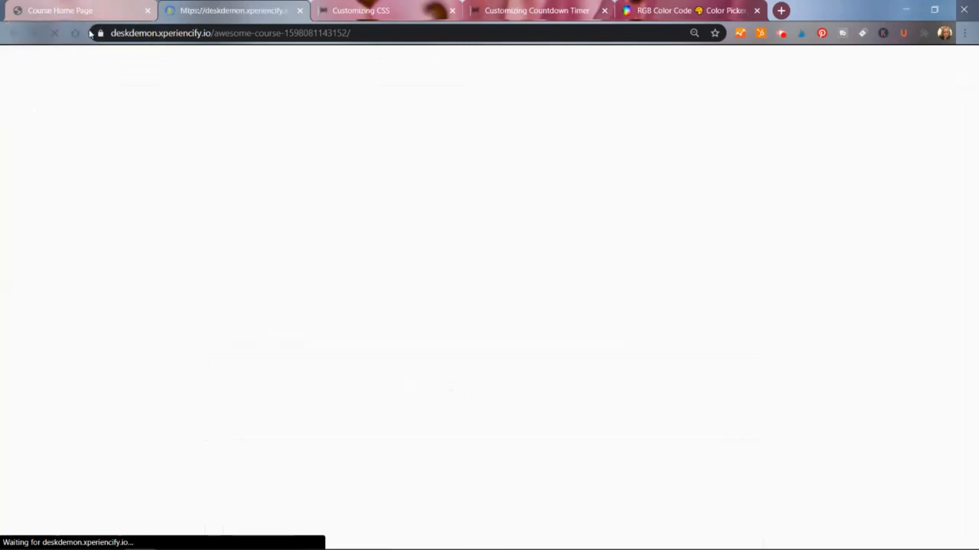
click(68, 11)
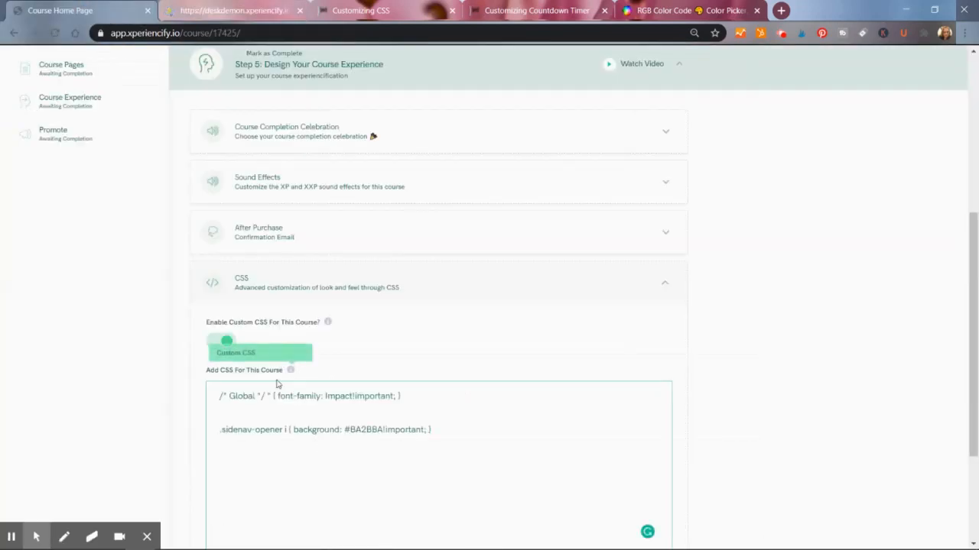
click(227, 15)
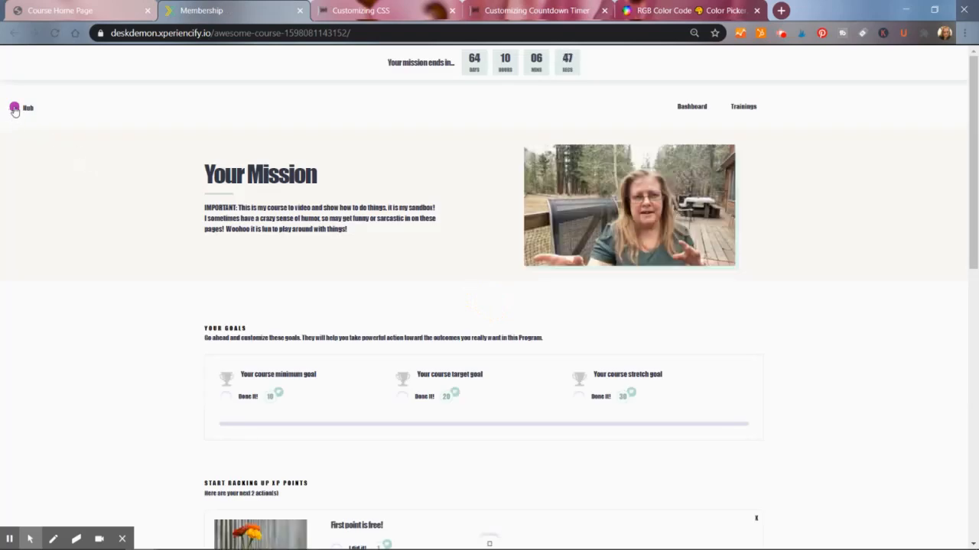
- Open and close the student site's hub sidebar, then return to the course CSS settings
click(14, 109)
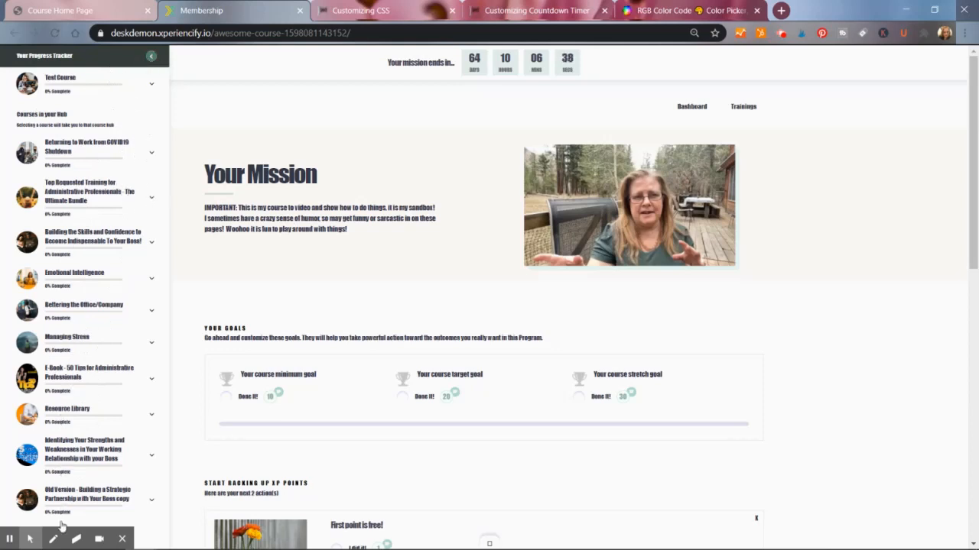
click(151, 57)
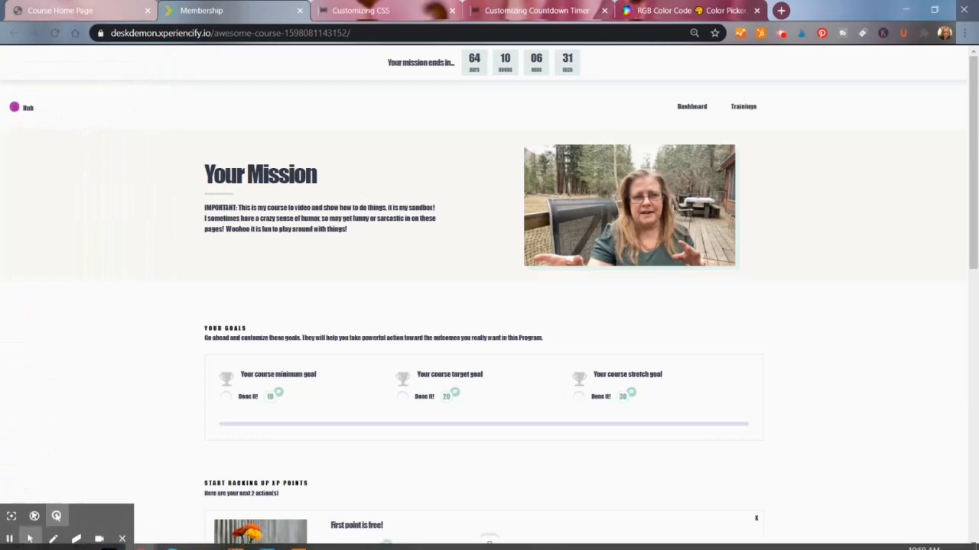
click(84, 11)
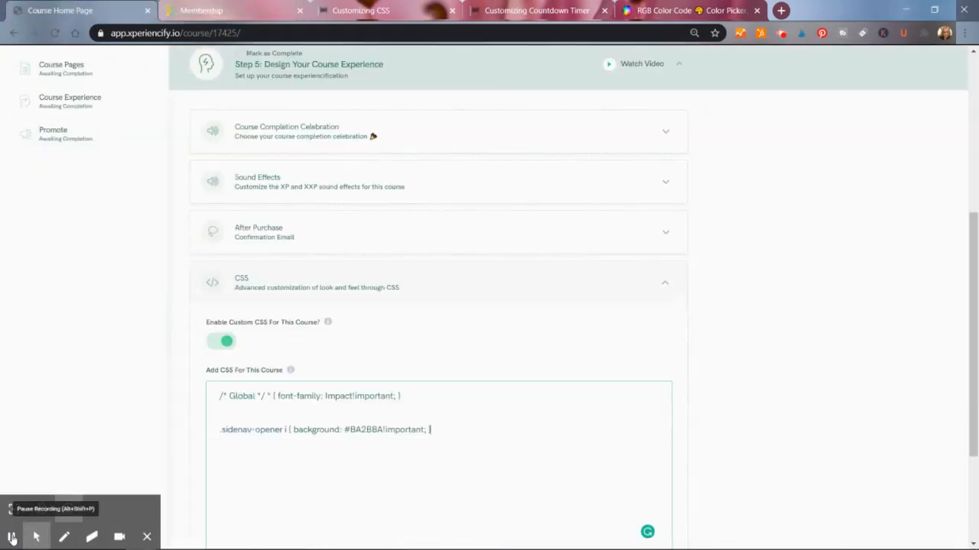
click(11, 539)
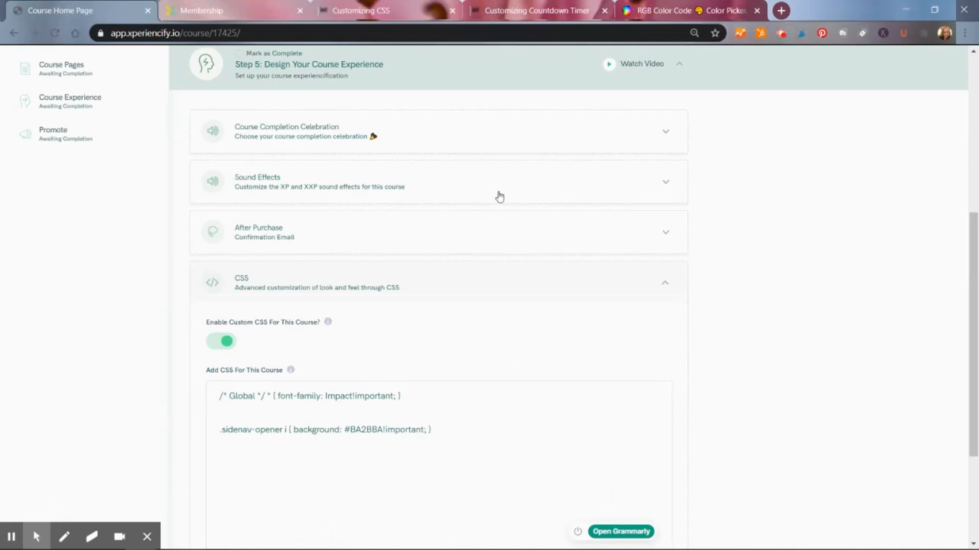
- Add a new blank line below the sidebar background rule in the course CSS
click(201, 12)
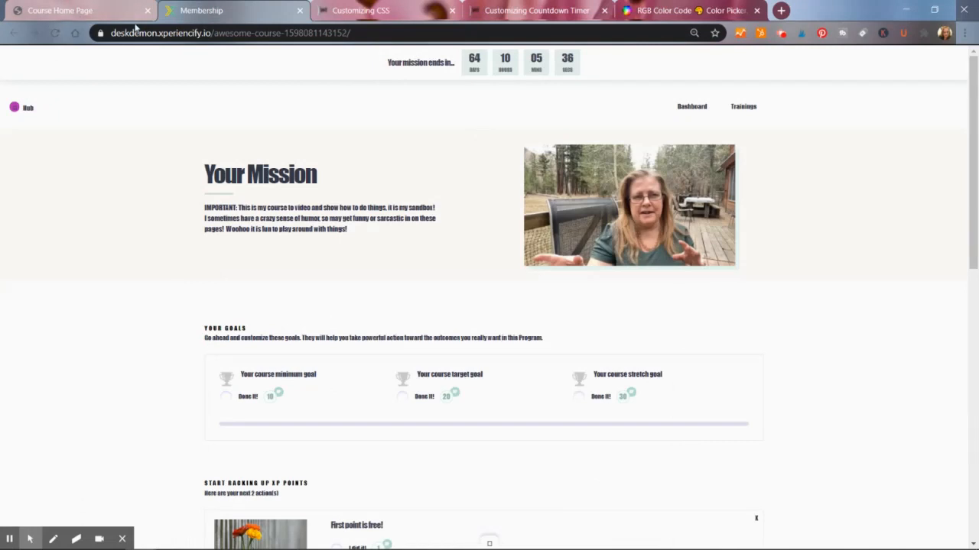
click(88, 12)
click(253, 456)
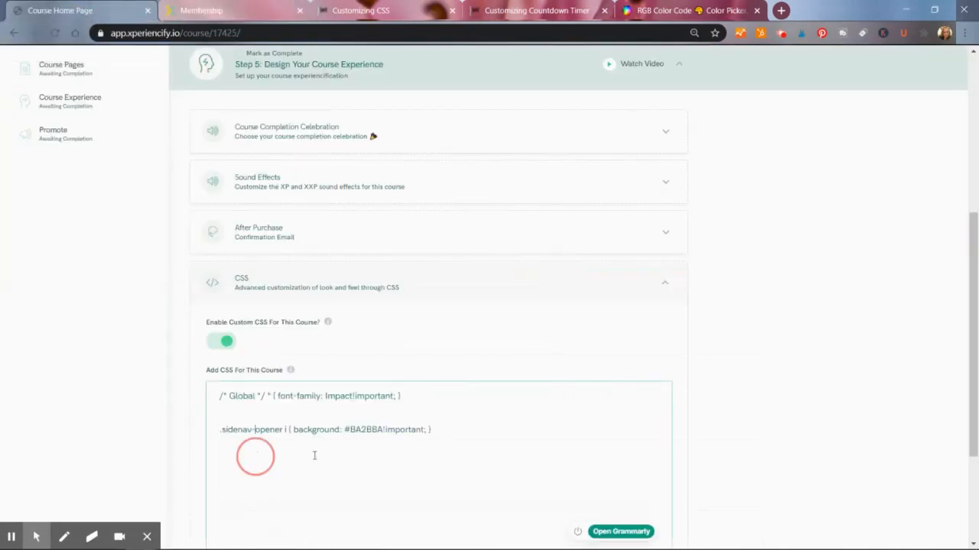
click(442, 440)
key(Return)
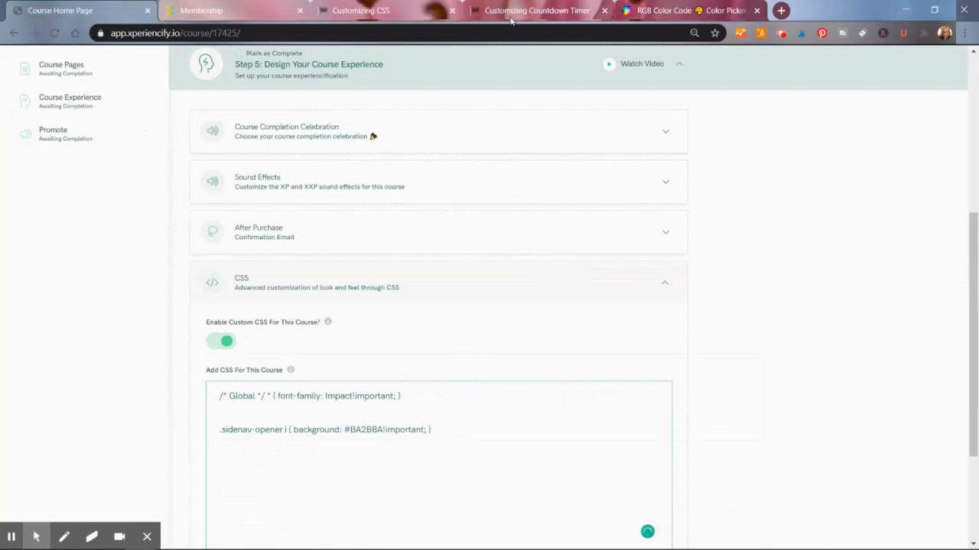
- Copy the circular Poppins countdown timer CSS block from the Customizing Countdown Timer help article
click(362, 15)
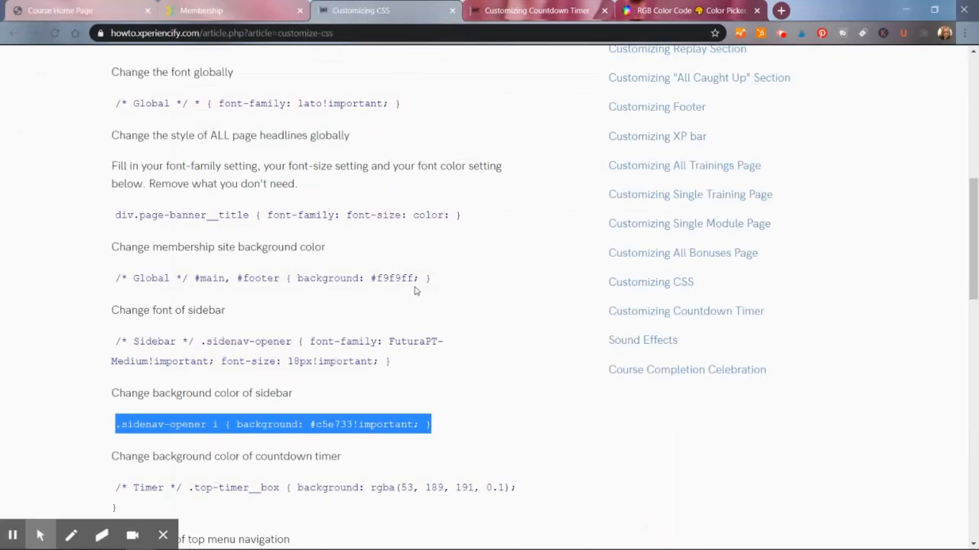
click(556, 12)
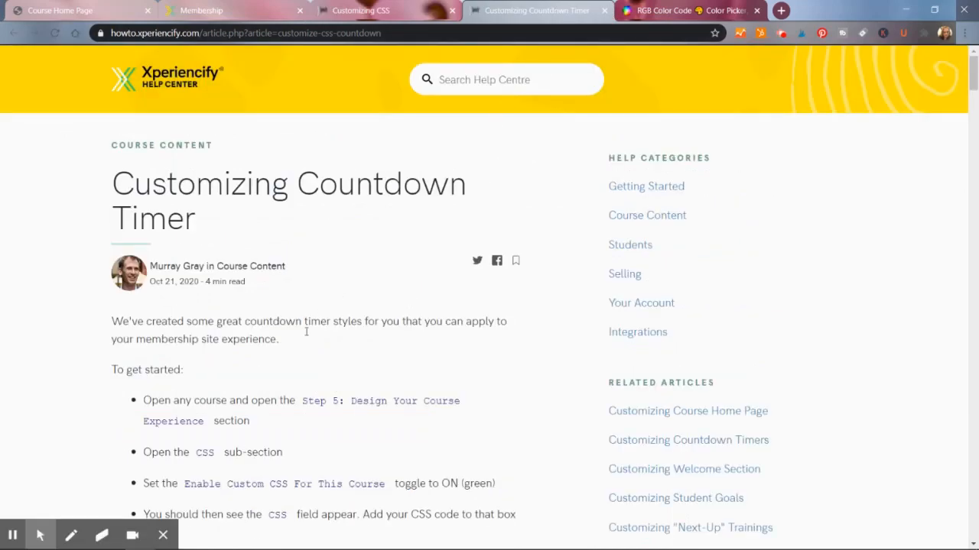
drag(977, 97, 975, 115)
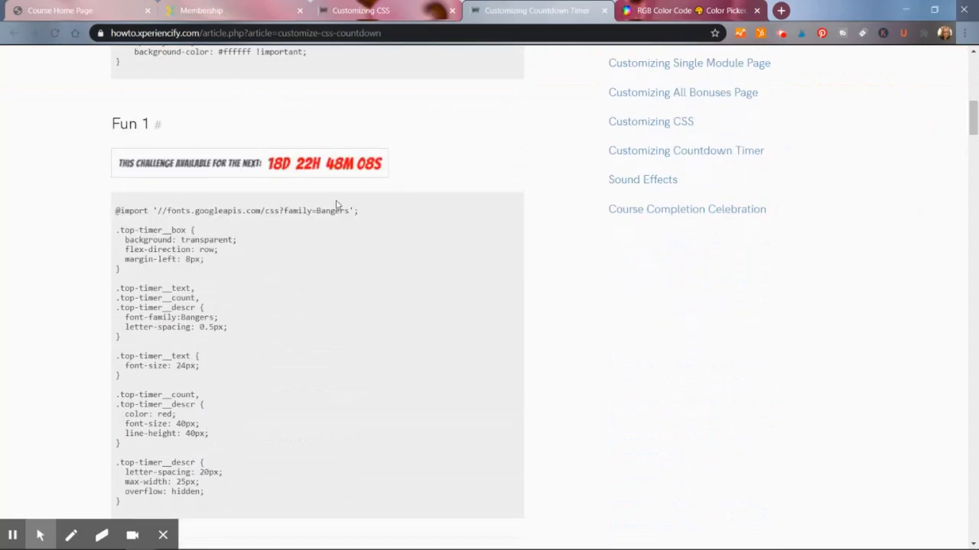
drag(974, 108, 974, 155)
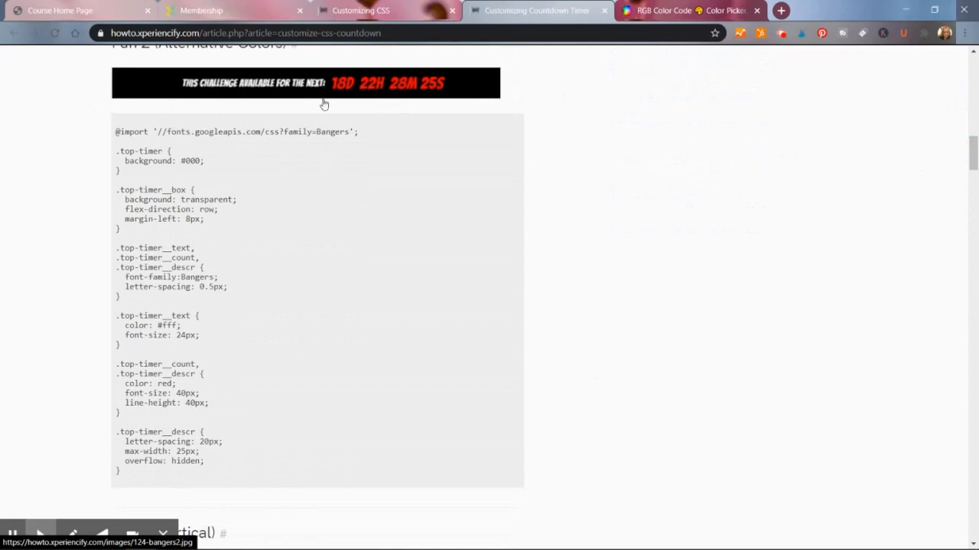
drag(976, 156, 976, 348)
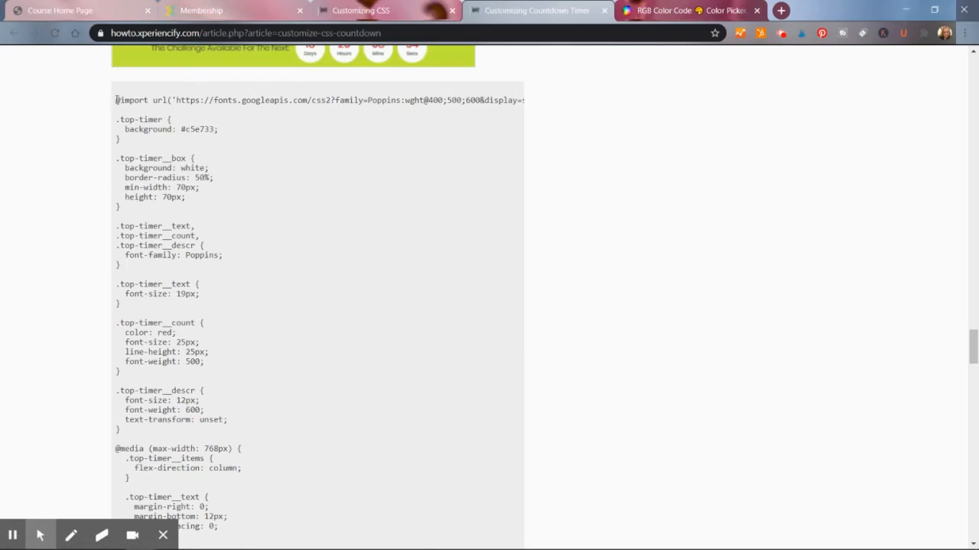
drag(116, 99, 340, 344)
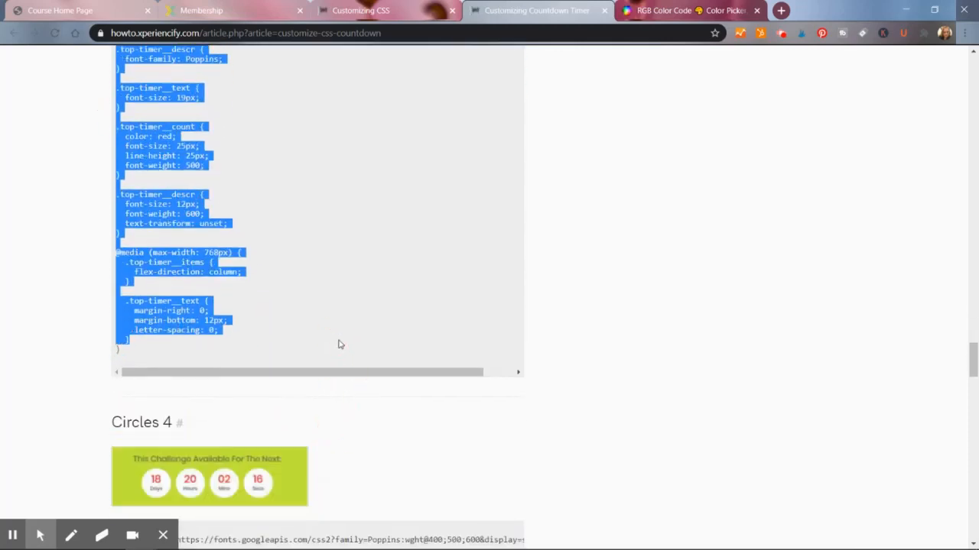
shift+click(123, 352)
right_click(140, 367)
click(140, 367)
- Paste the countdown timer CSS on the new line below the sidebar rule in the course CSS
click(368, 10)
click(65, 10)
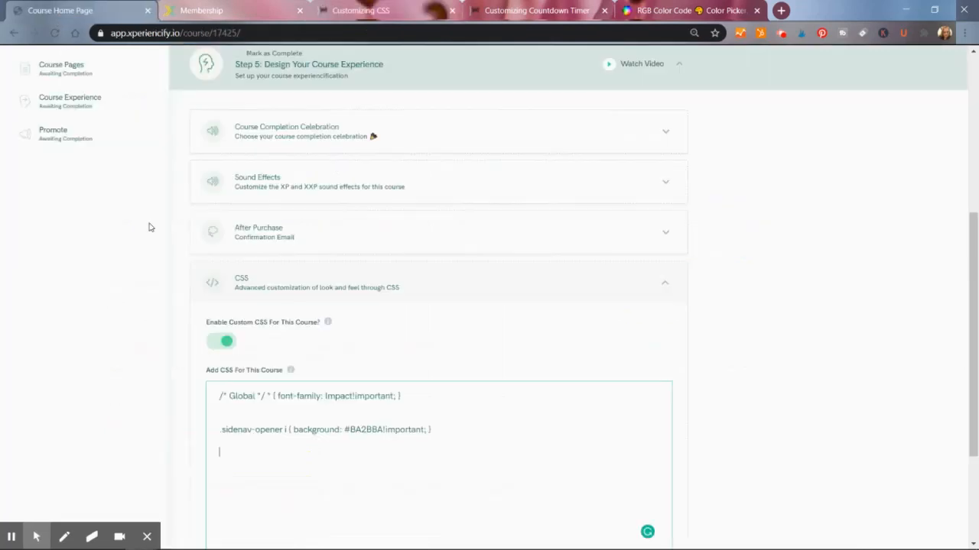
key(ctrl+v)
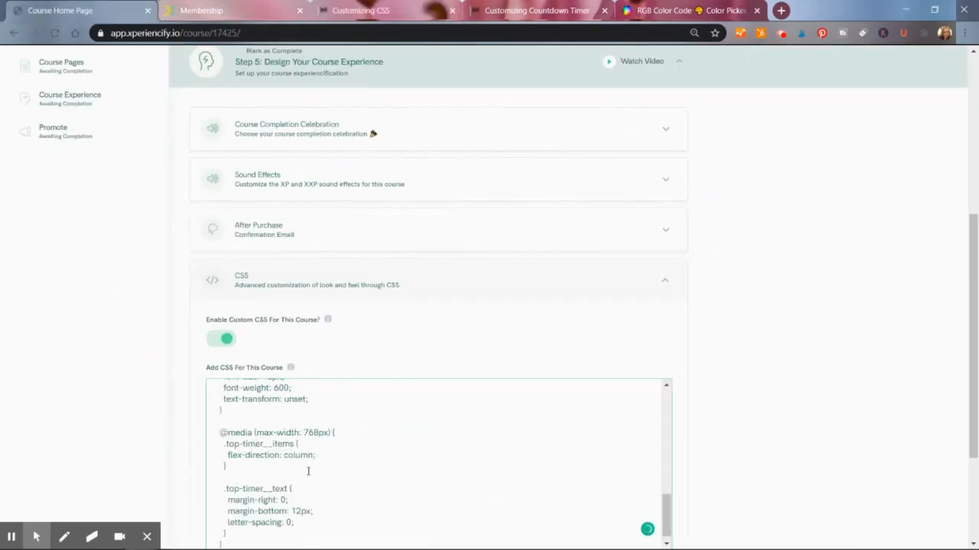
click(665, 512)
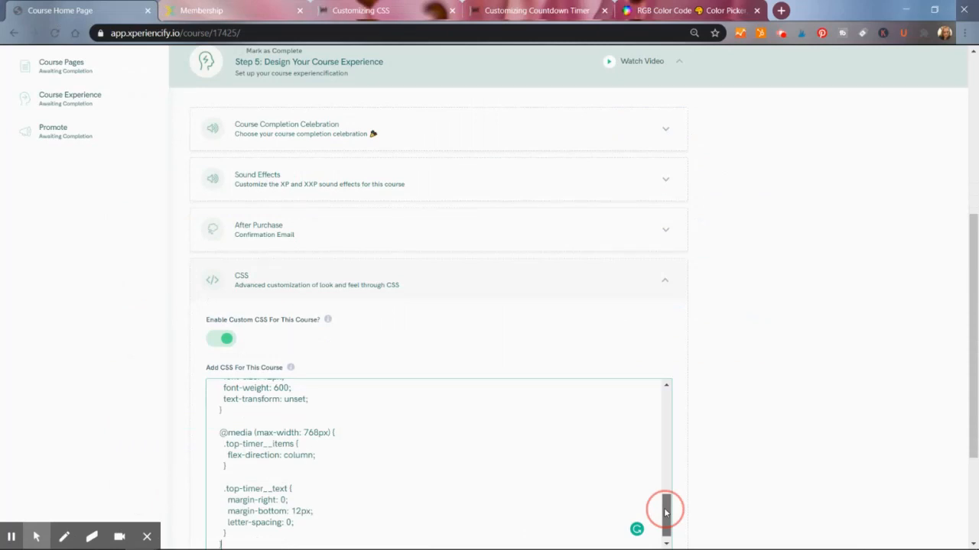
drag(665, 513, 651, 398)
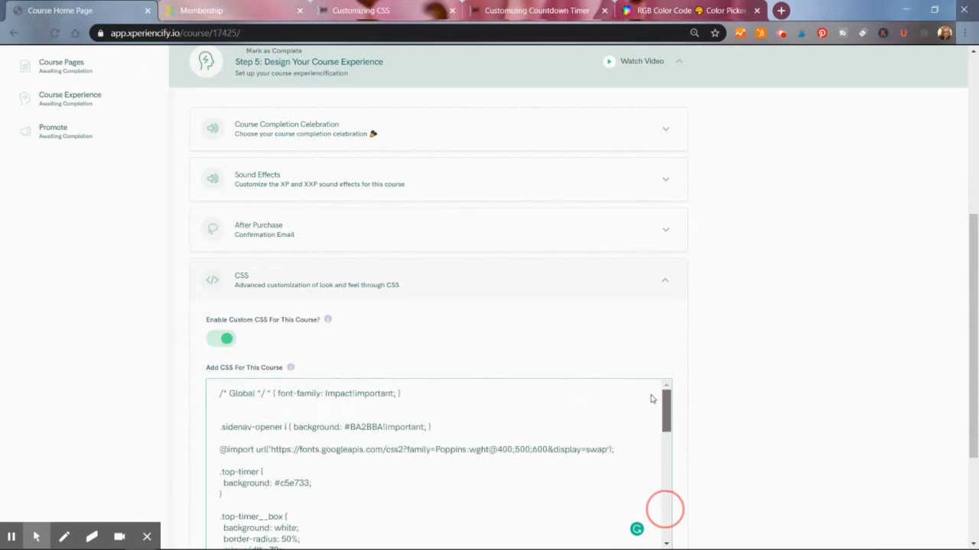
- Reload the student course page to preview the countdown timer, then review the pasted timer CSS
click(221, 8)
click(57, 33)
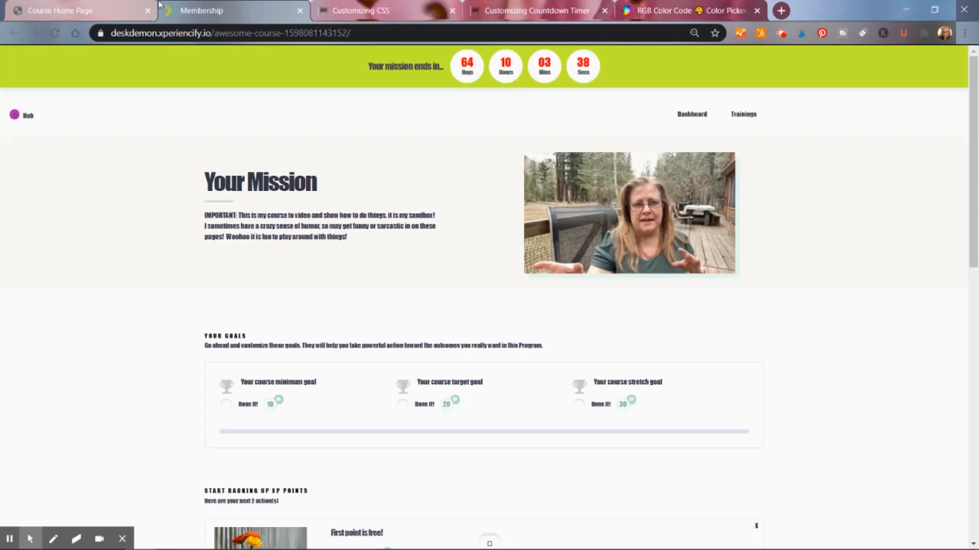
click(92, 11)
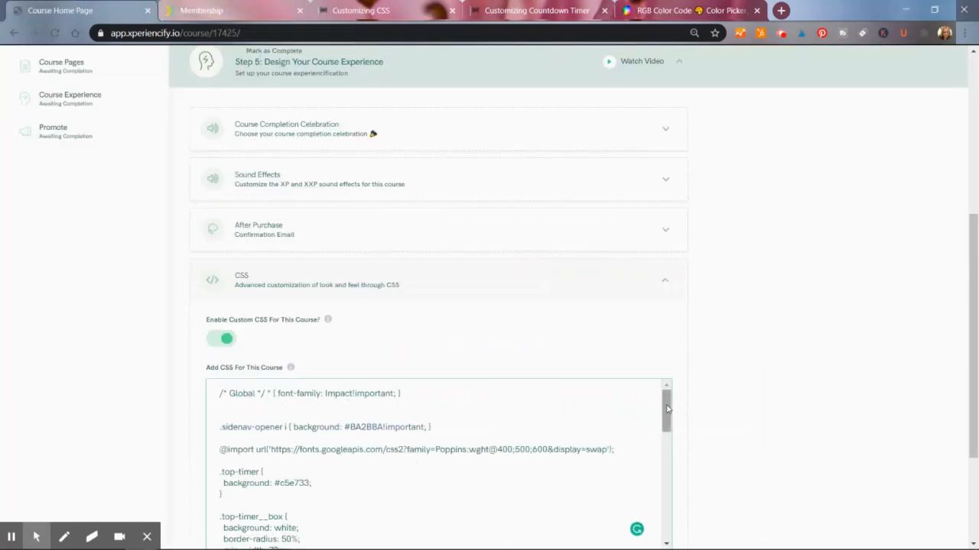
drag(665, 406, 665, 426)
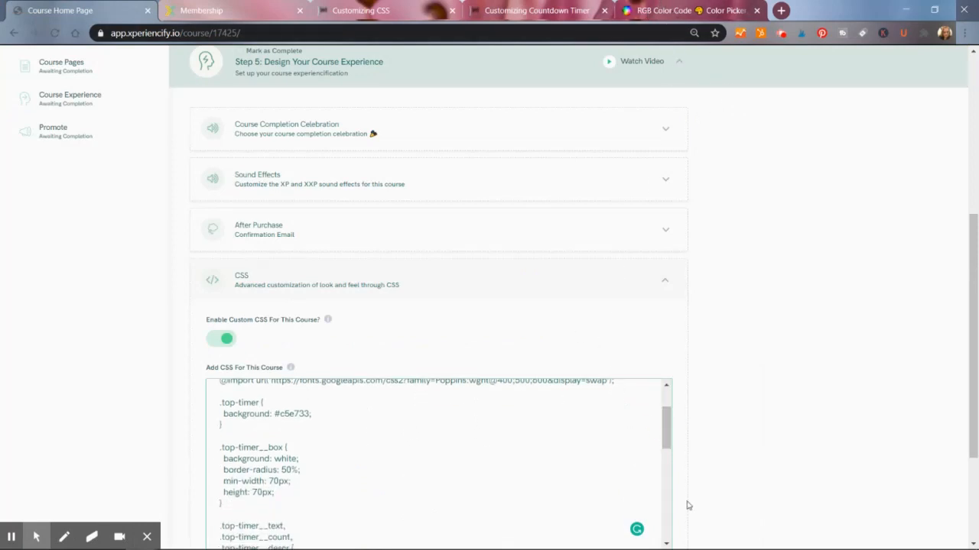
drag(666, 411, 638, 432)
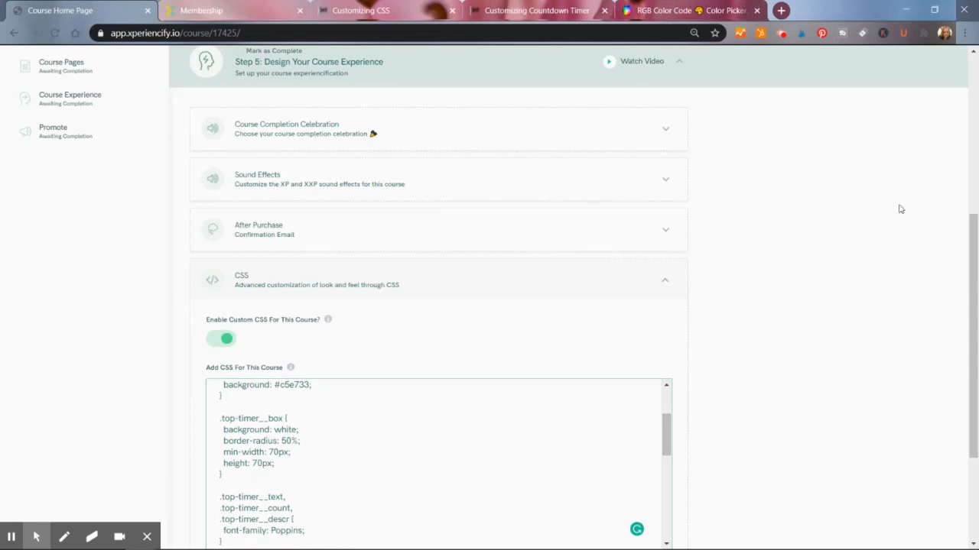
- Set the timer box background color to yellow in the course CSS
click(210, 12)
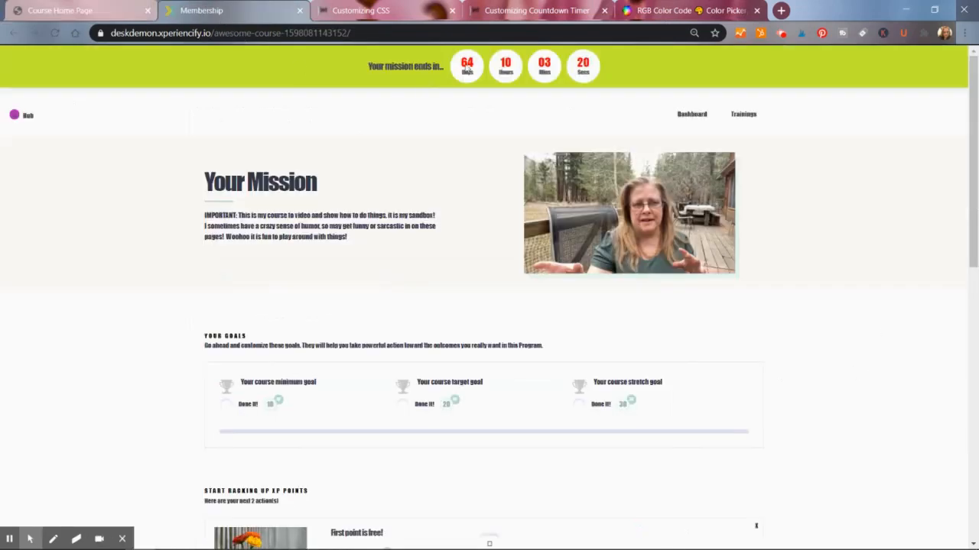
click(108, 9)
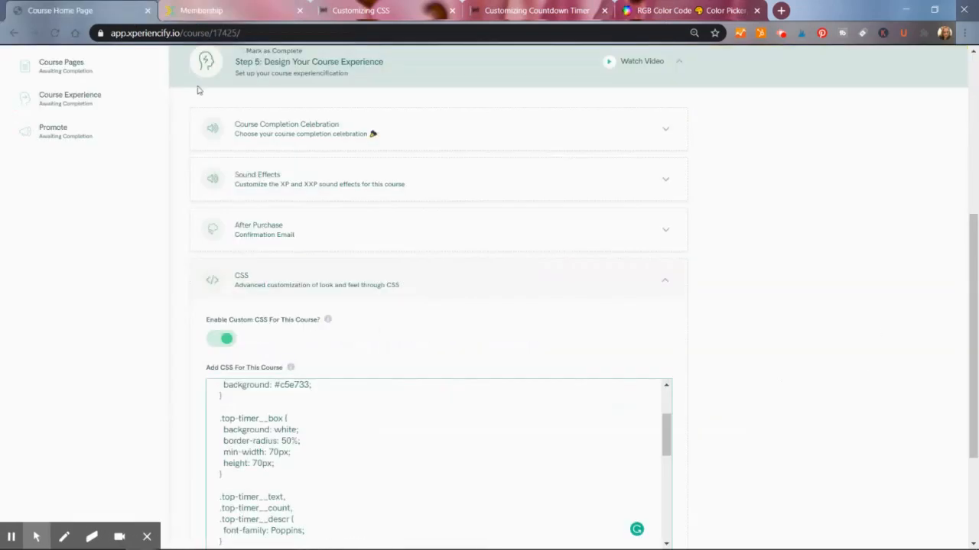
click(296, 431)
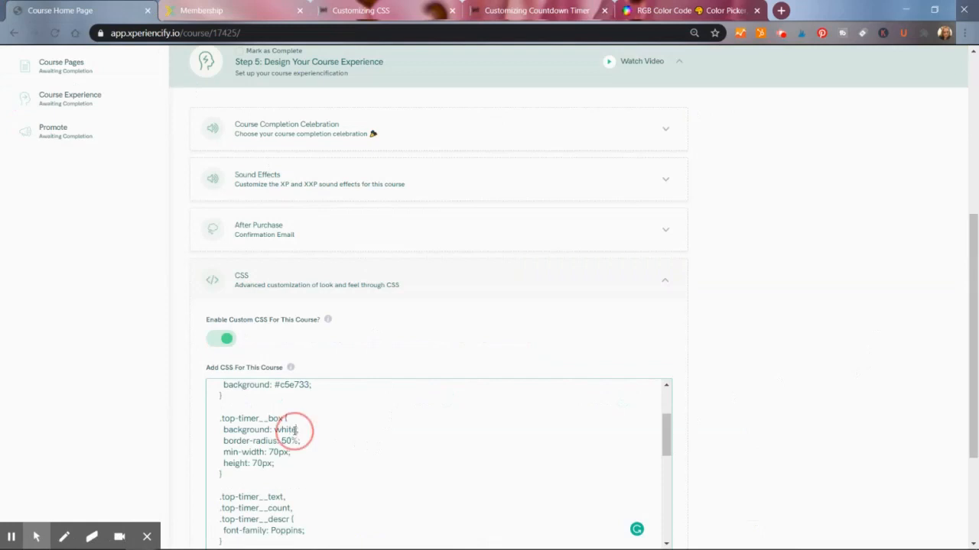
drag(296, 431, 274, 424)
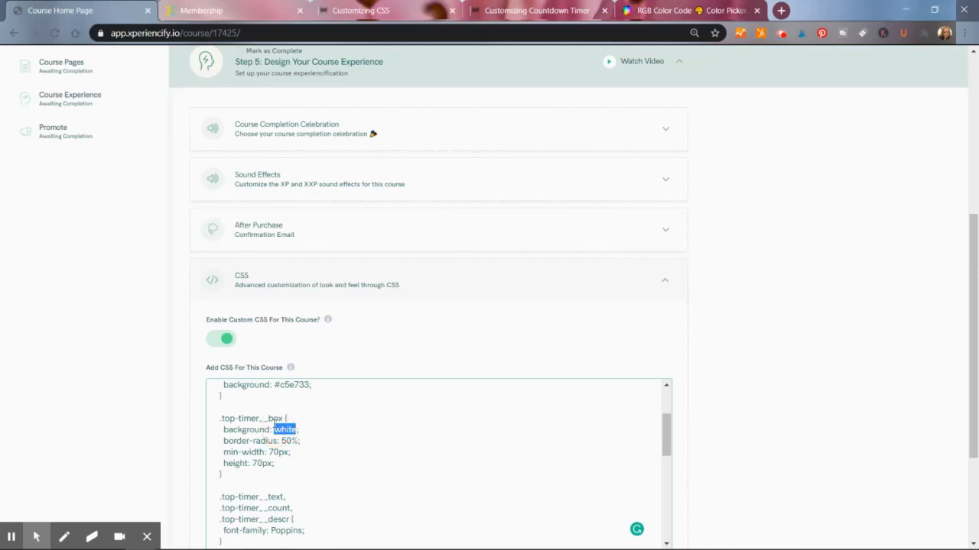
key(BackSpace)
- Reload the student course page to preview the yellow timer boxes, then review the timer CSS rules
click(250, 10)
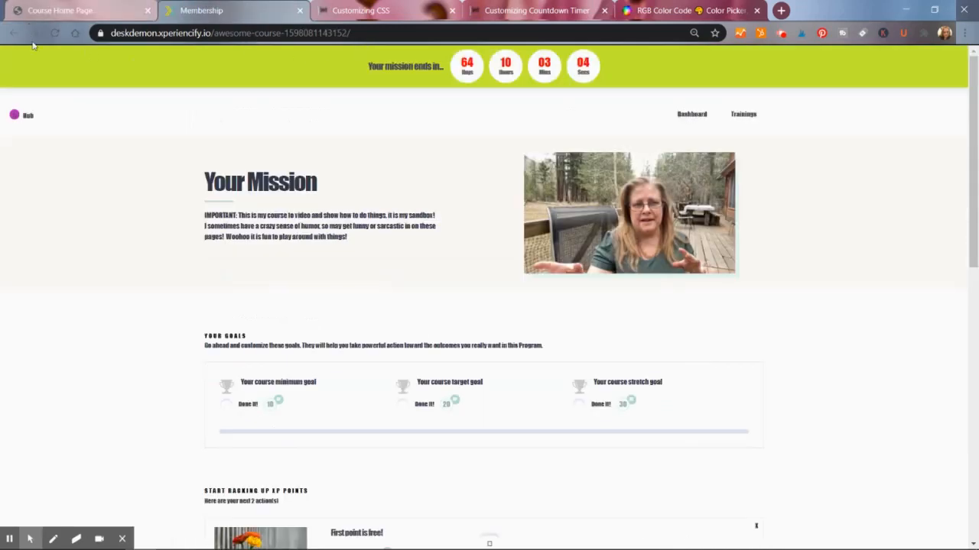
click(56, 33)
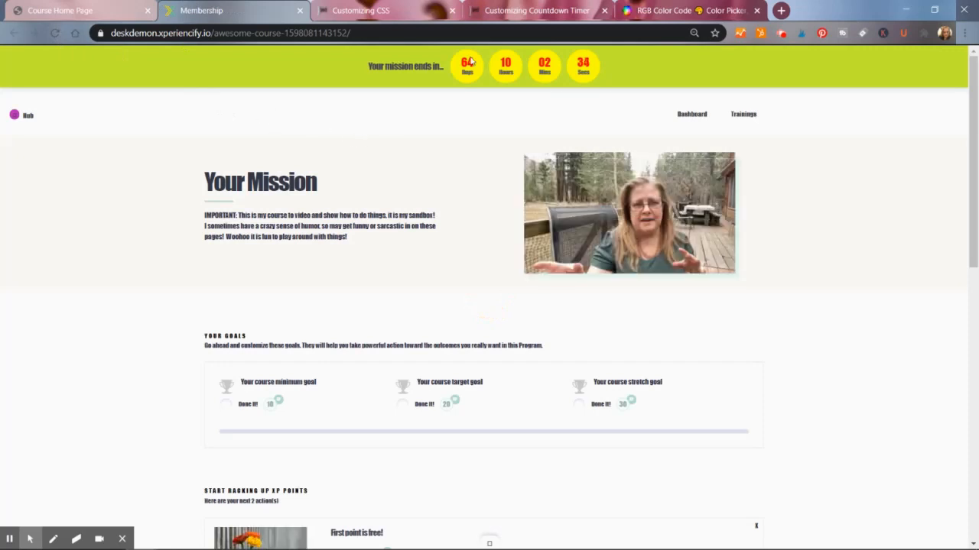
click(74, 14)
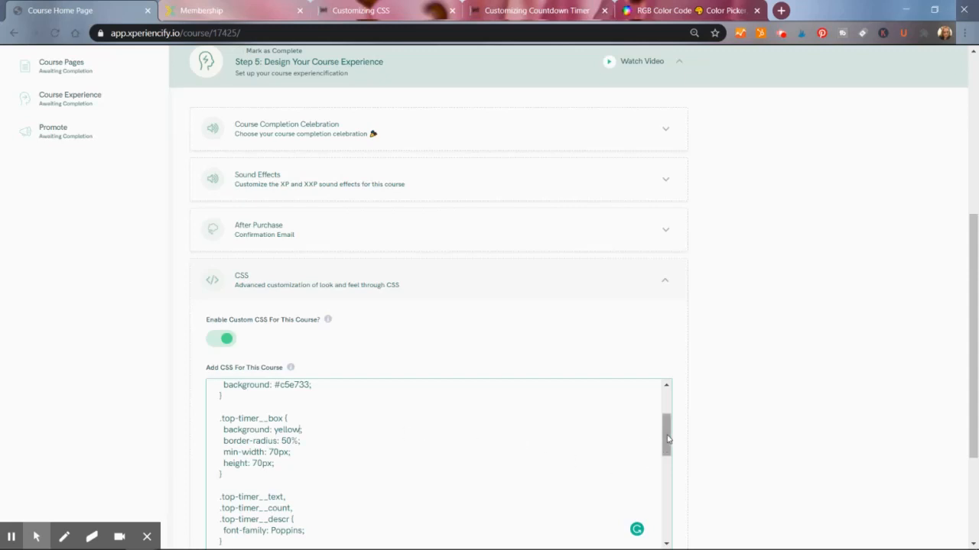
drag(667, 438, 646, 456)
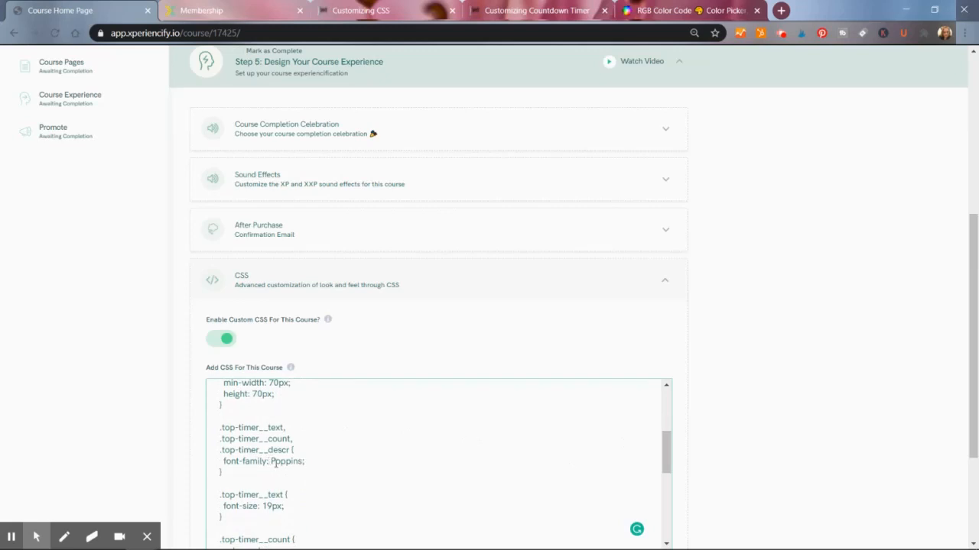
drag(668, 451, 667, 476)
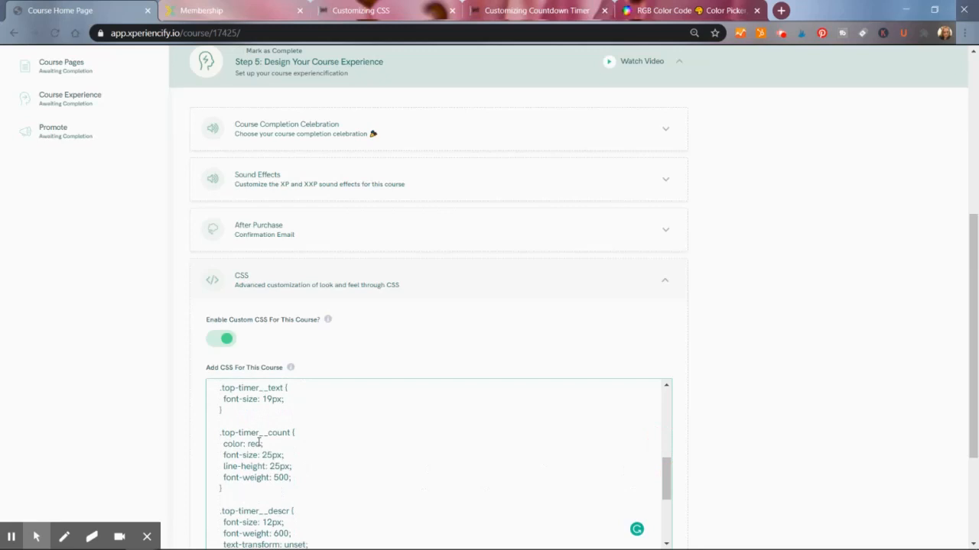
drag(668, 484, 663, 522)
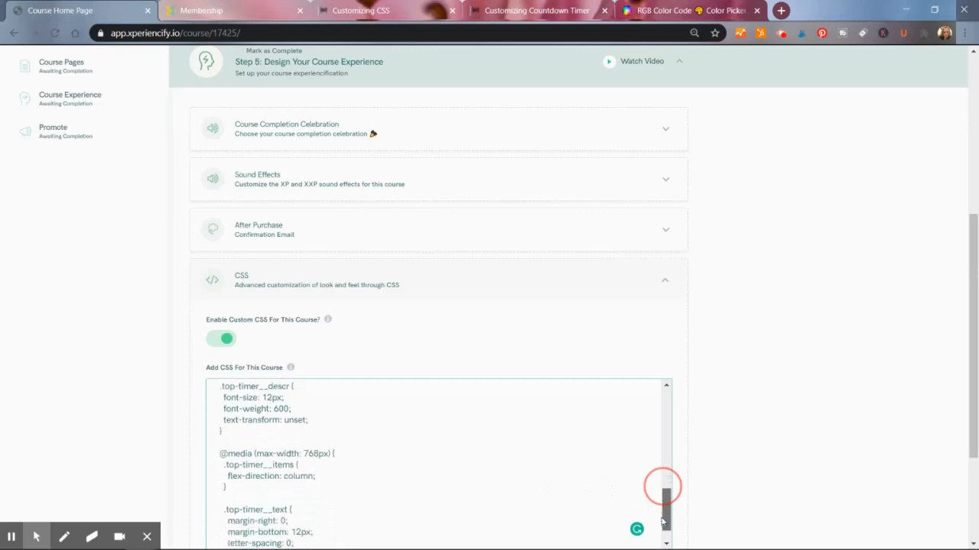
drag(663, 522, 661, 541)
scroll(659, 535, up, 4)
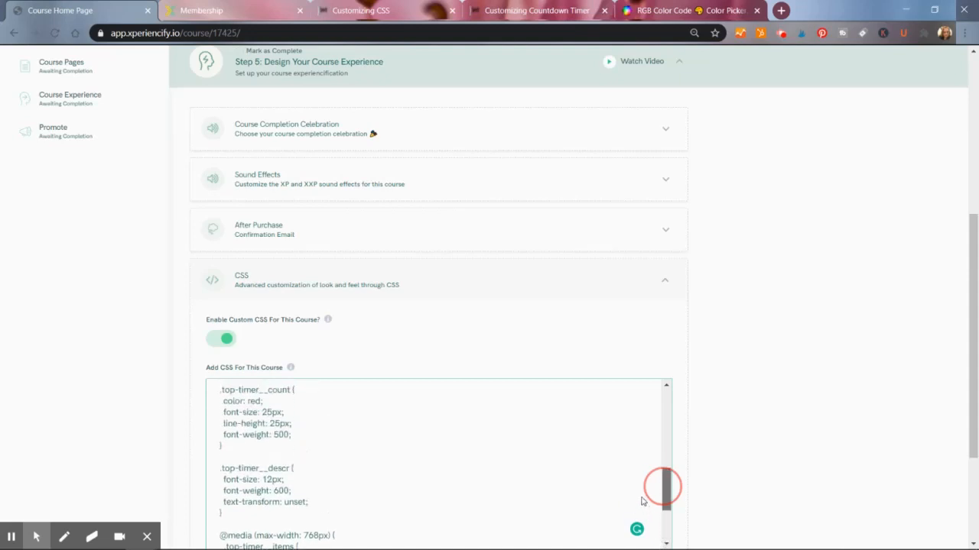
scroll(642, 501, up, 5)
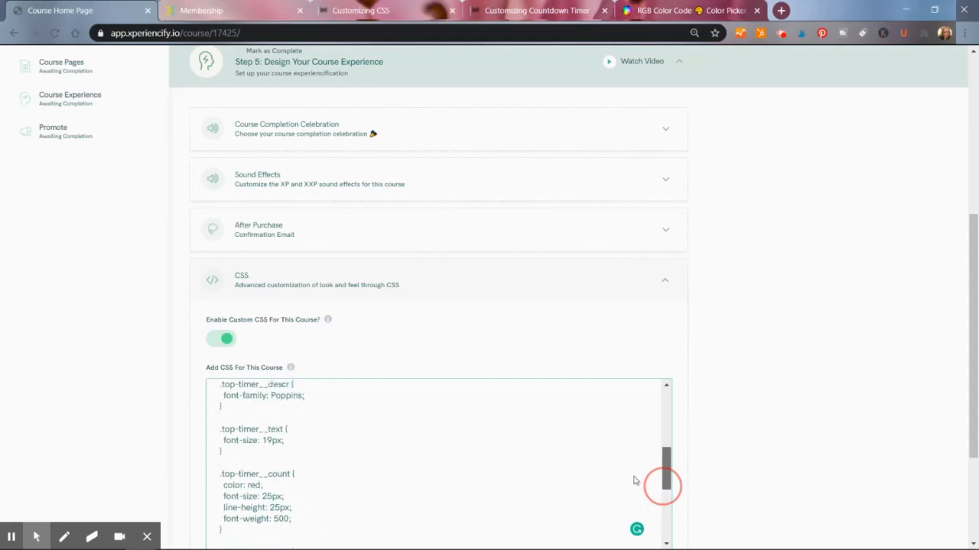
scroll(626, 465, up, 2)
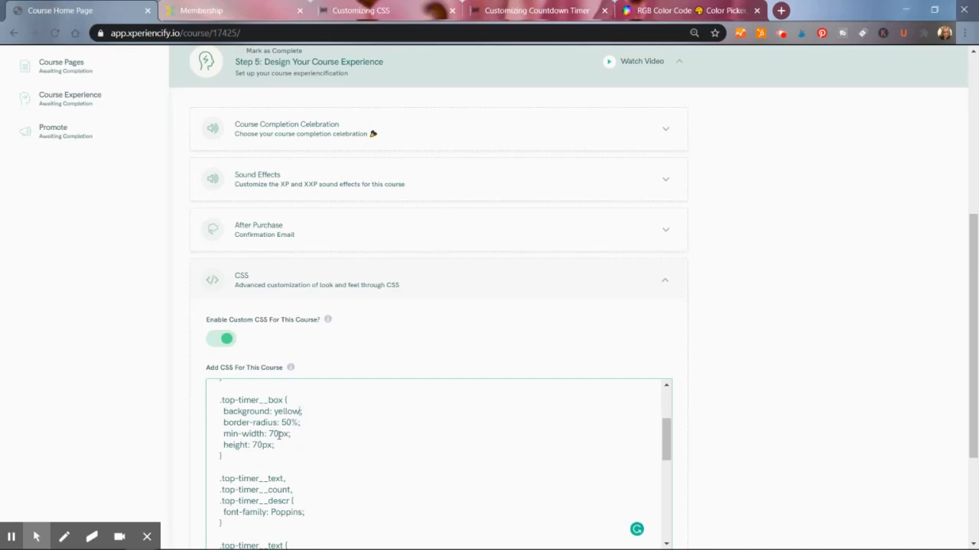
- Set the timer box min-width to 80px and height to 60px, then reload the student page to preview
drag(280, 434, 268, 434)
text(80)
drag(257, 447, 253, 451)
click(202, 10)
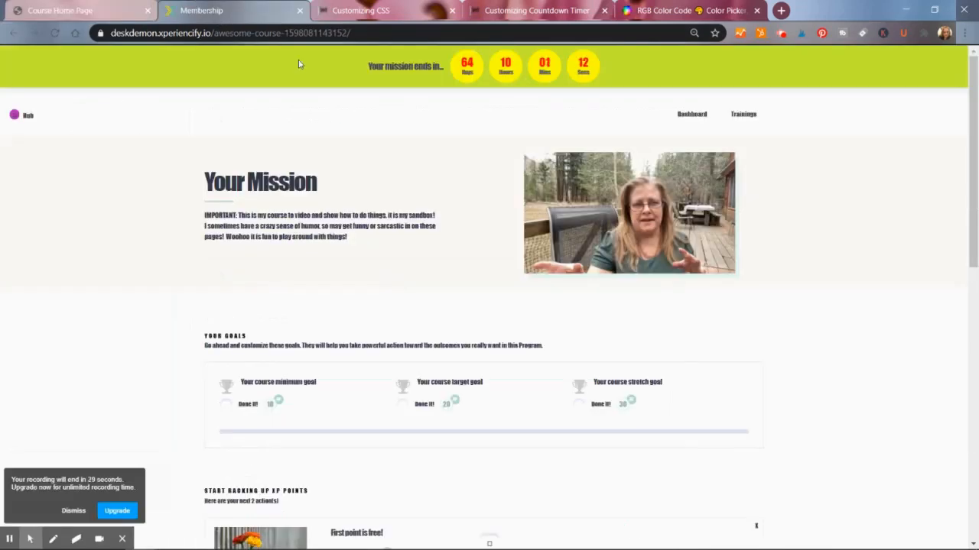
click(58, 37)
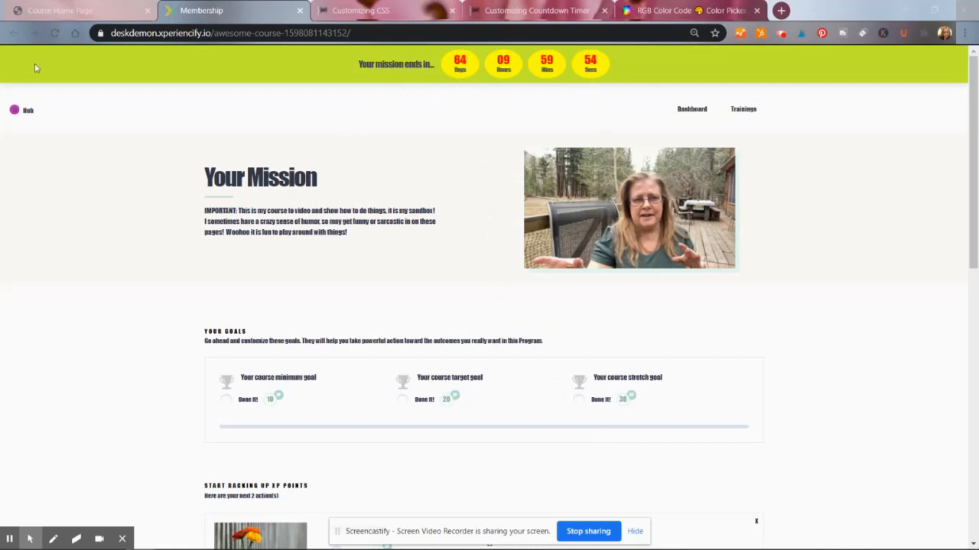
- Copy the timer's #c5e733 background color from the course CSS into the RGB color picker's hex field
click(69, 13)
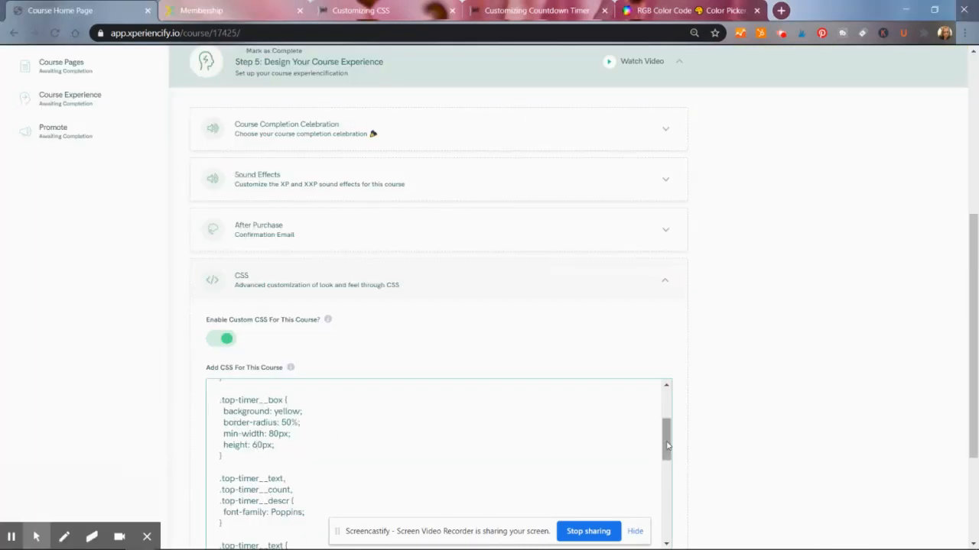
drag(667, 446, 658, 525)
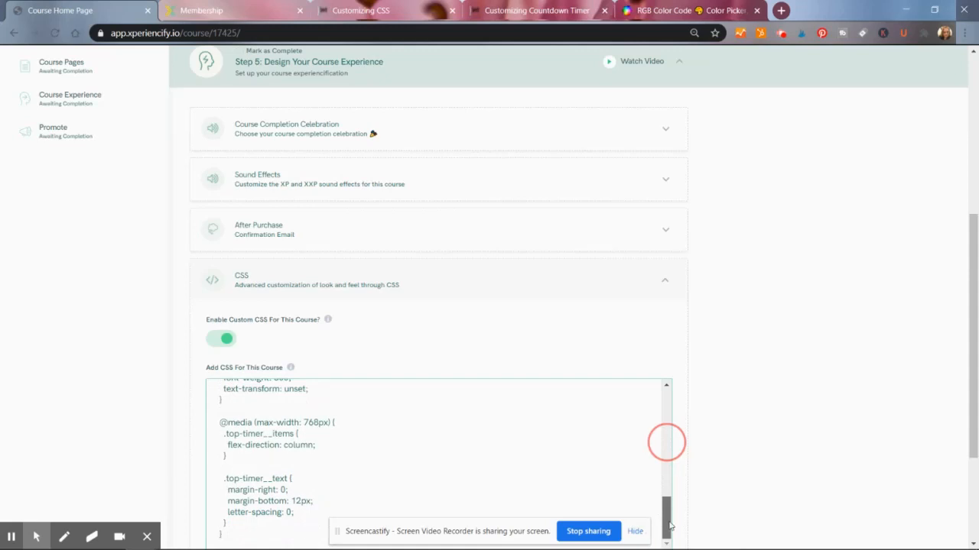
drag(670, 526, 658, 422)
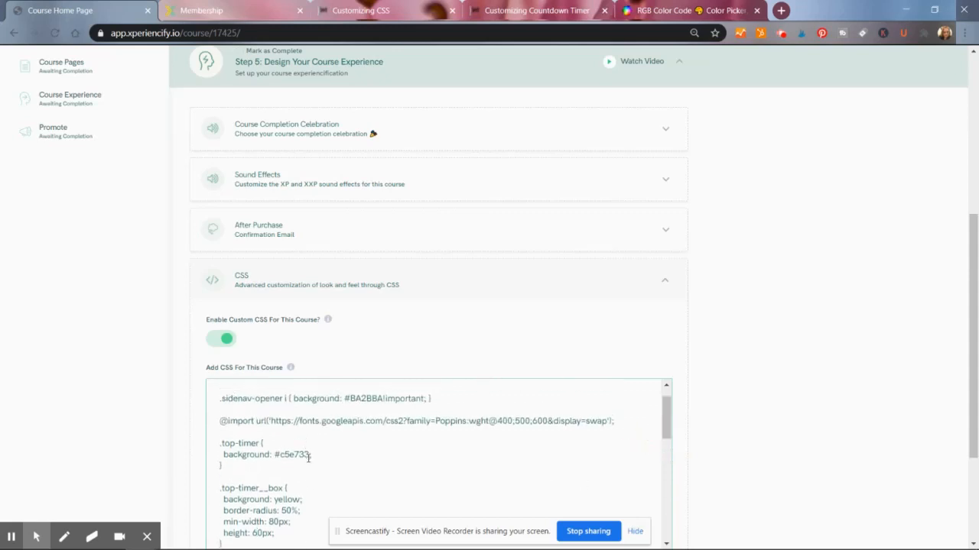
drag(309, 458, 282, 458)
key(ctrl+c)
click(674, 11)
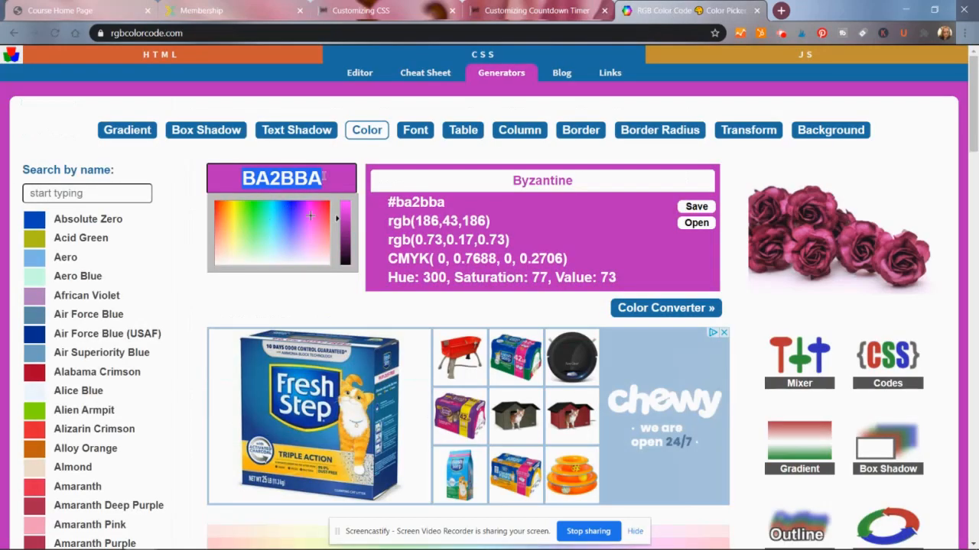
key(ctrl+v)
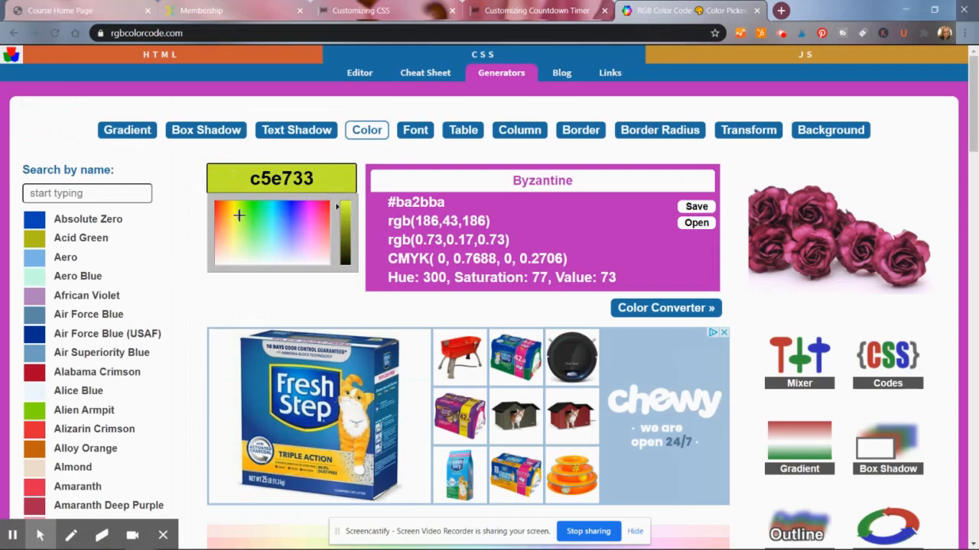
- Pick a dark purple, 7A2D96, in the RGB color picker and copy its hex code
mouse_move(239, 215)
mouse_down()
mouse_move(231, 221)
mouse_move(305, 223)
mouse_move(319, 241)
mouse_move(218, 221)
mouse_move(285, 213)
mouse_move(276, 214)
mouse_move(292, 218)
mouse_move(219, 228)
mouse_move(221, 218)
mouse_move(295, 217)
mouse_move(309, 233)
mouse_move(297, 233)
mouse_move(315, 229)
mouse_move(306, 231)
mouse_up()
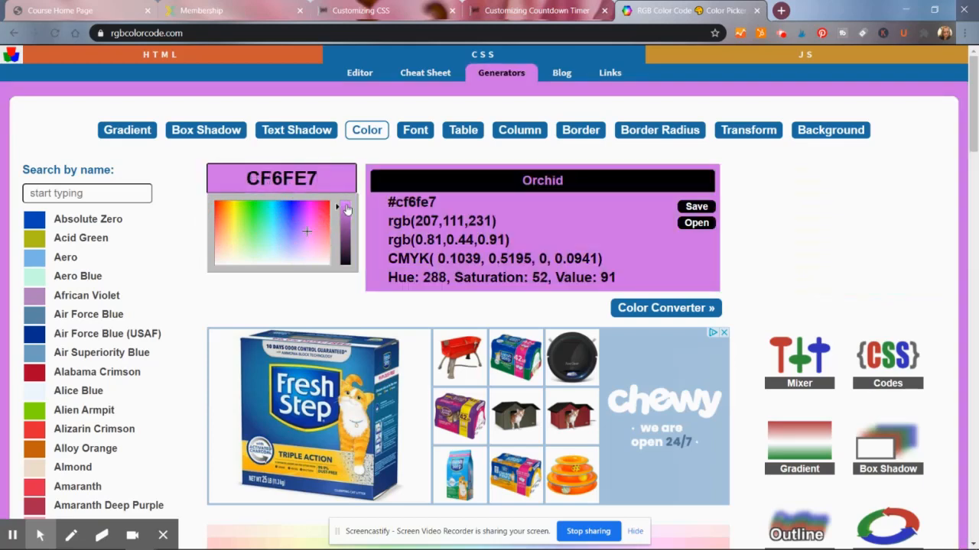
click(335, 214)
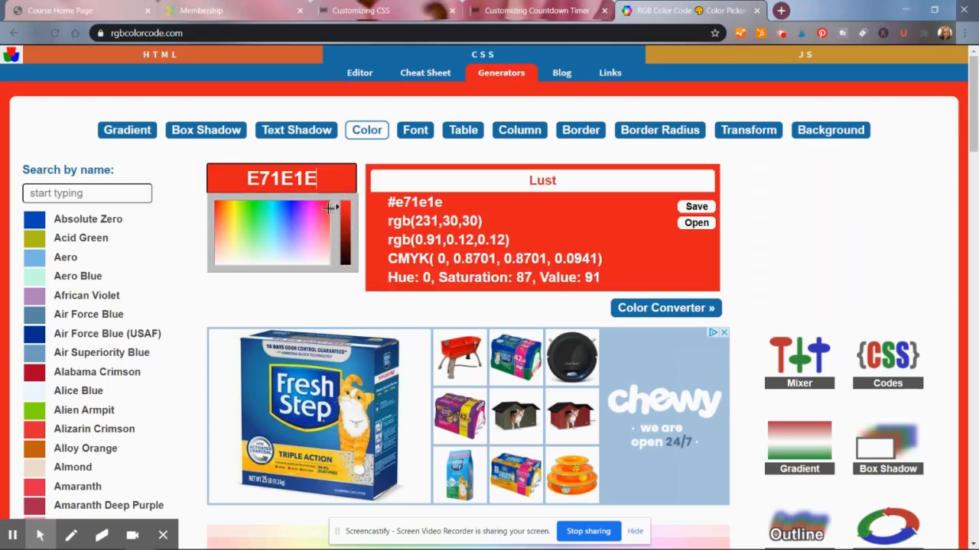
click(309, 222)
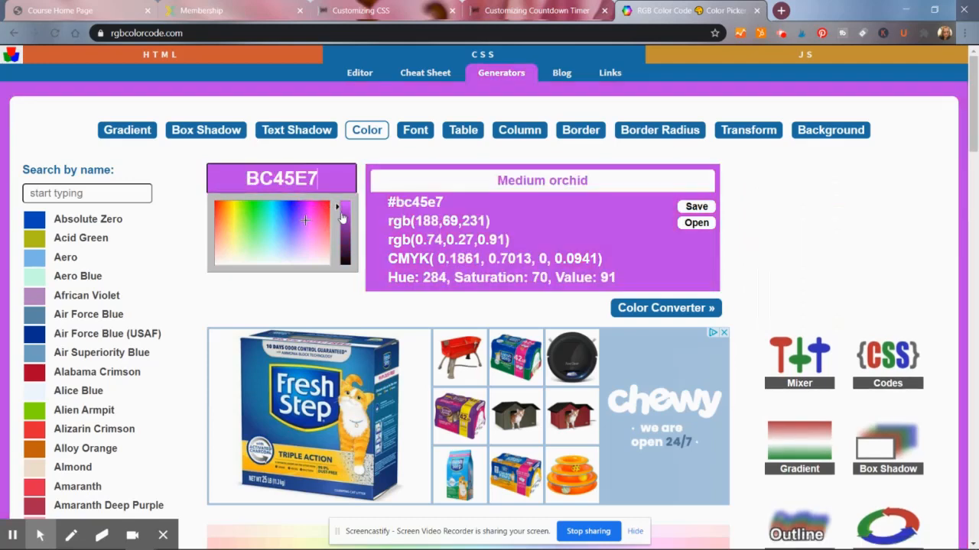
click(345, 229)
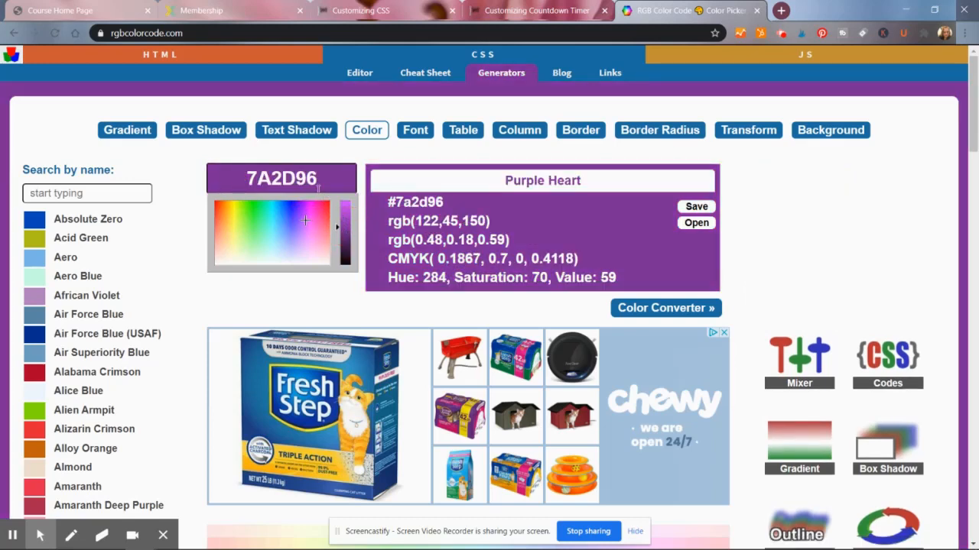
drag(317, 189, 277, 252)
key(ctrl+c)
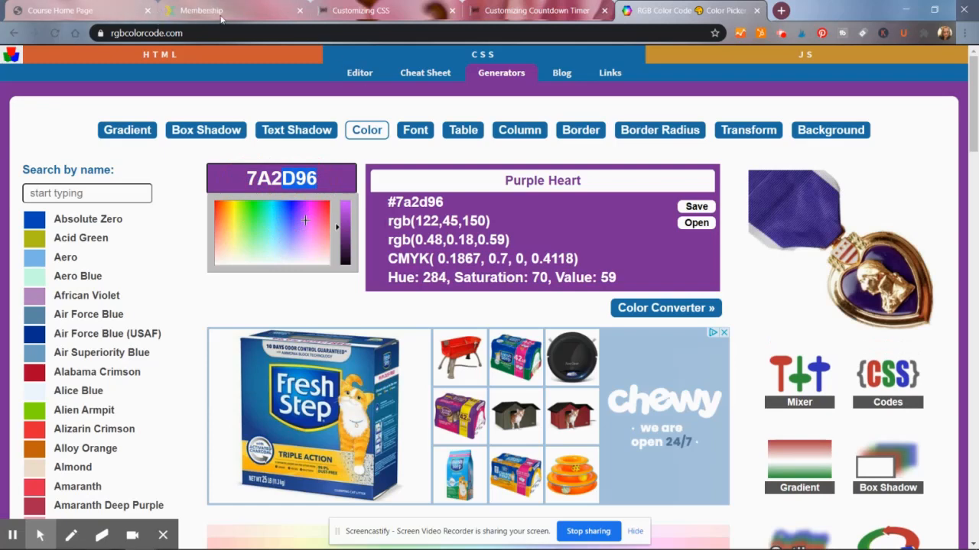
- Set the top timer's background color to #7A2D96 in the course CSS
click(62, 10)
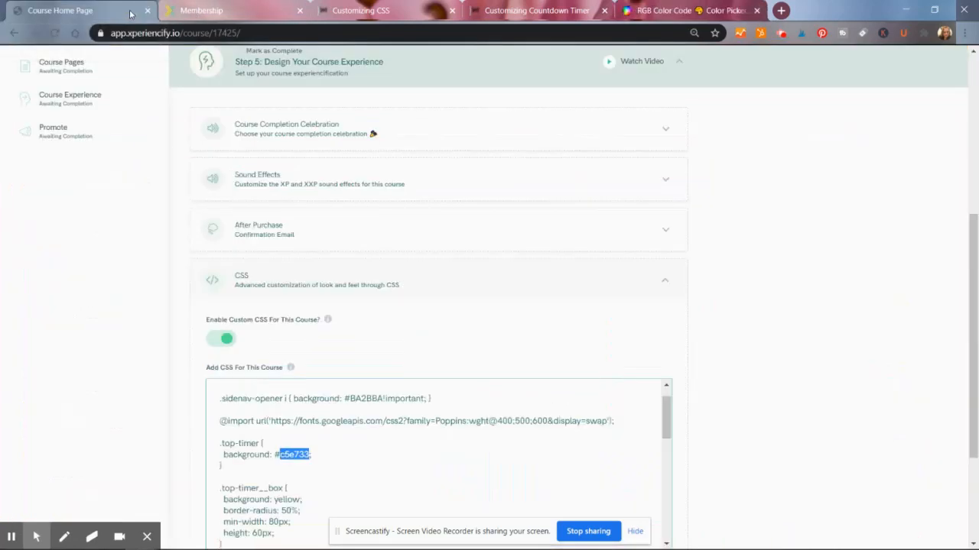
key(ctrl+v)
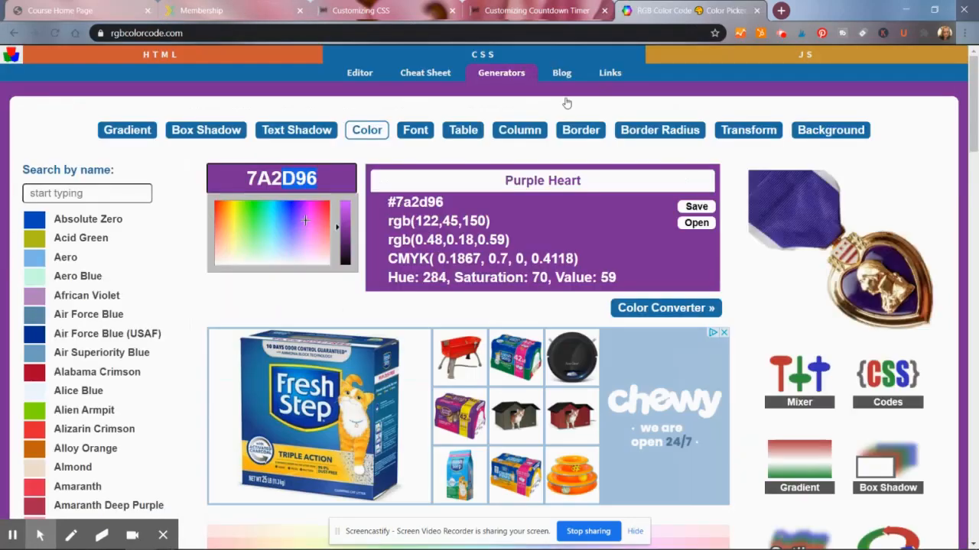
click(683, 15)
drag(317, 179, 235, 184)
click(321, 175)
click(82, 7)
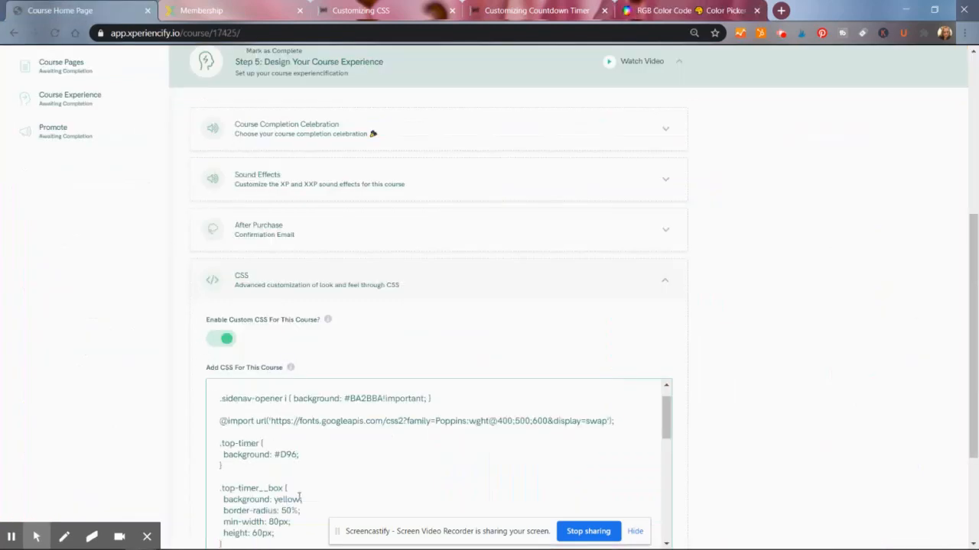
click(277, 455)
text(7A2)
- Reload the student course page to preview the purple timer bar
drag(402, 495, 291, 489)
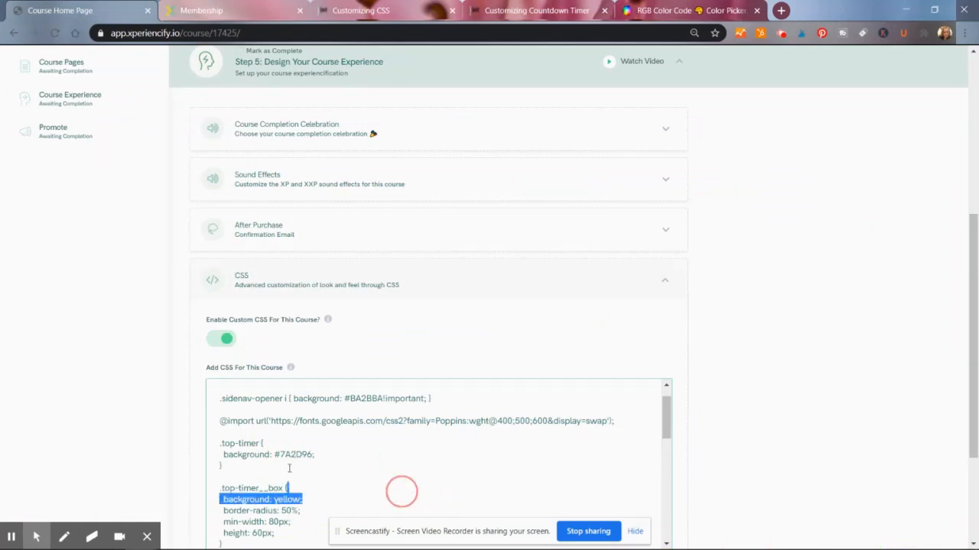
click(633, 533)
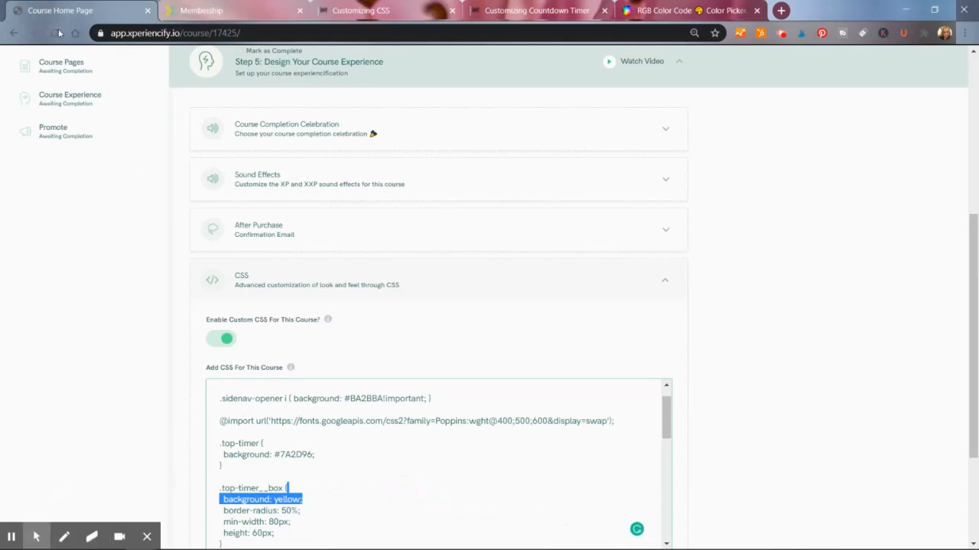
key(ctrl+Tab)
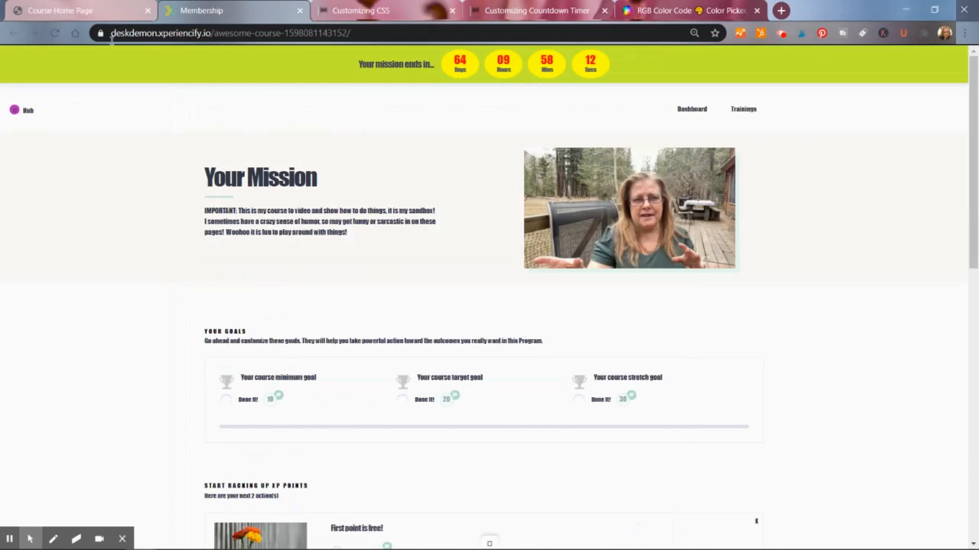
click(54, 32)
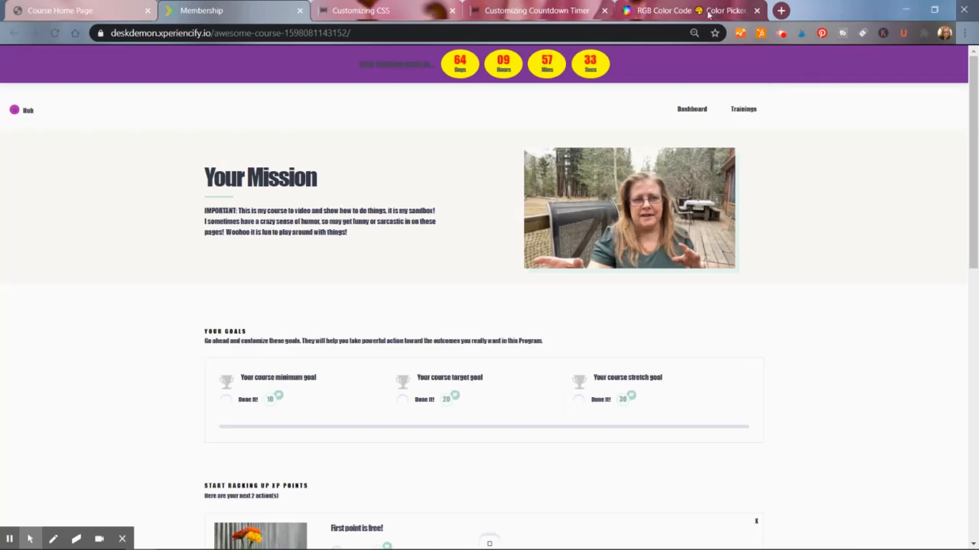
- Open the CSS Background generator and set its image URL to none
click(654, 11)
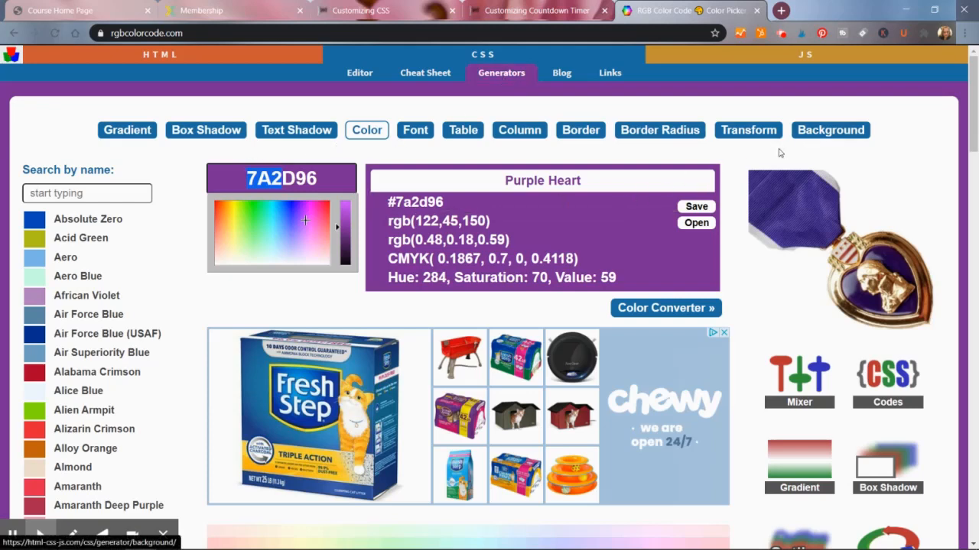
click(826, 131)
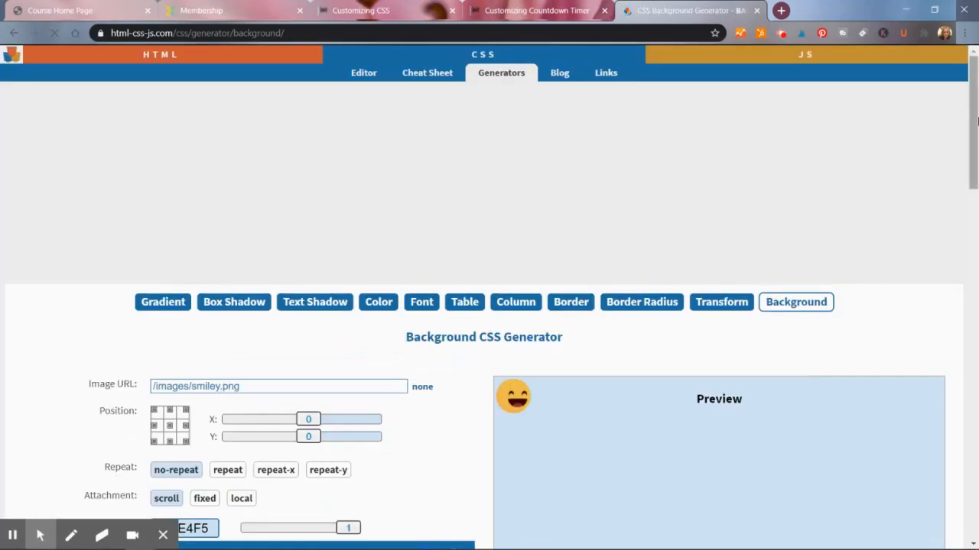
drag(977, 121, 977, 173)
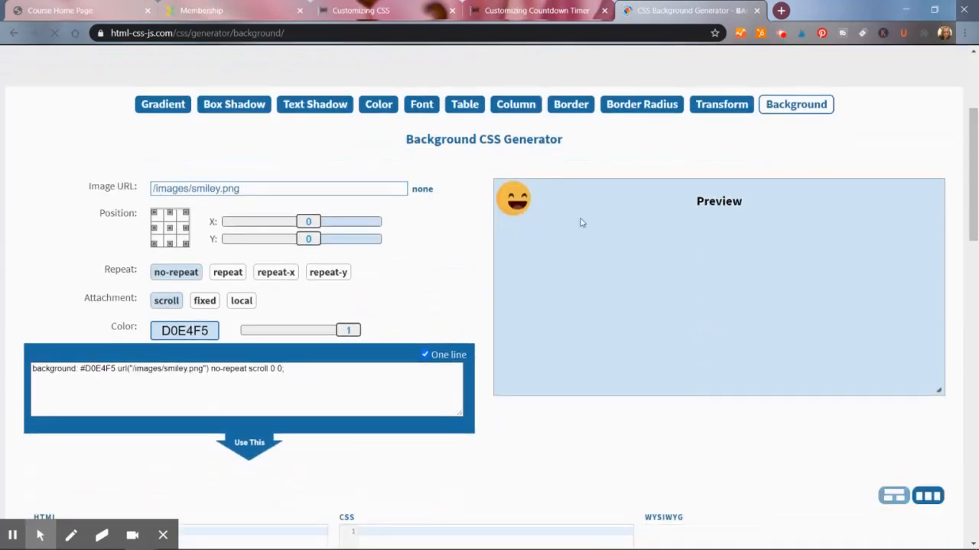
click(65, 180)
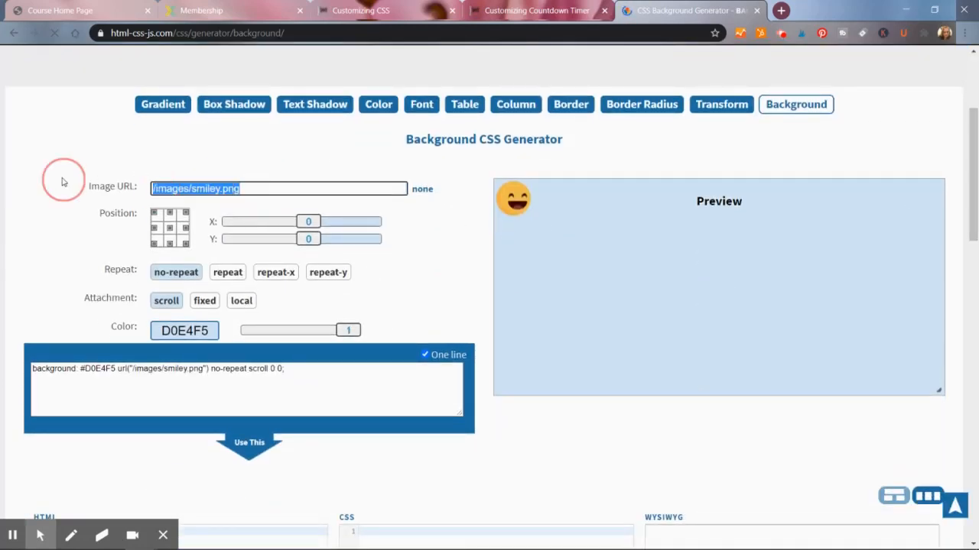
click(419, 189)
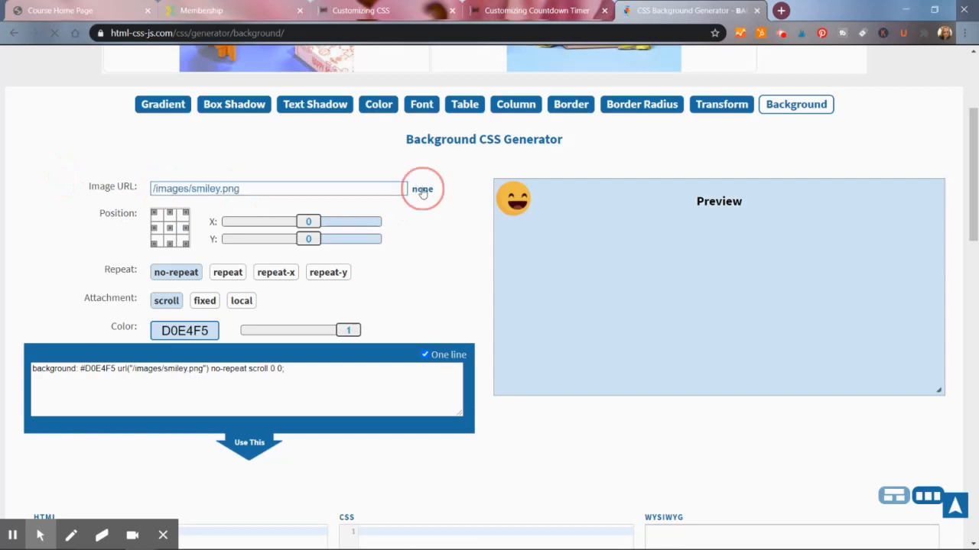
- Pick a bright magenta background color, DC39F5, and send the generated background code to the editor
click(205, 330)
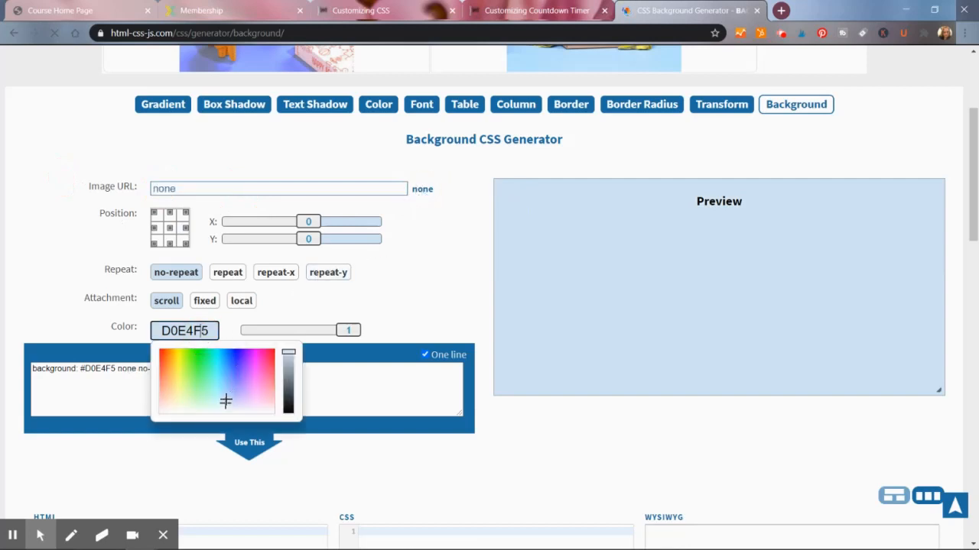
drag(226, 406, 258, 383)
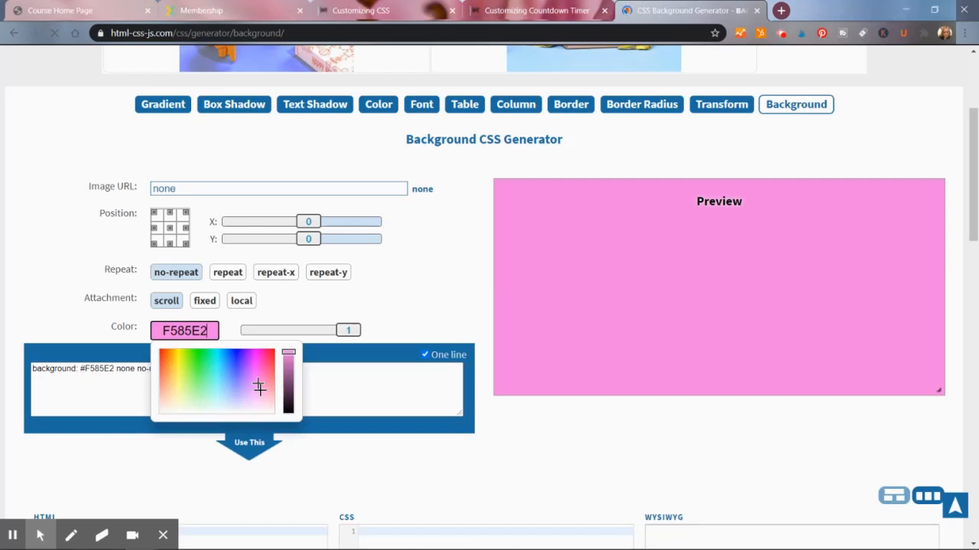
drag(257, 384, 251, 371)
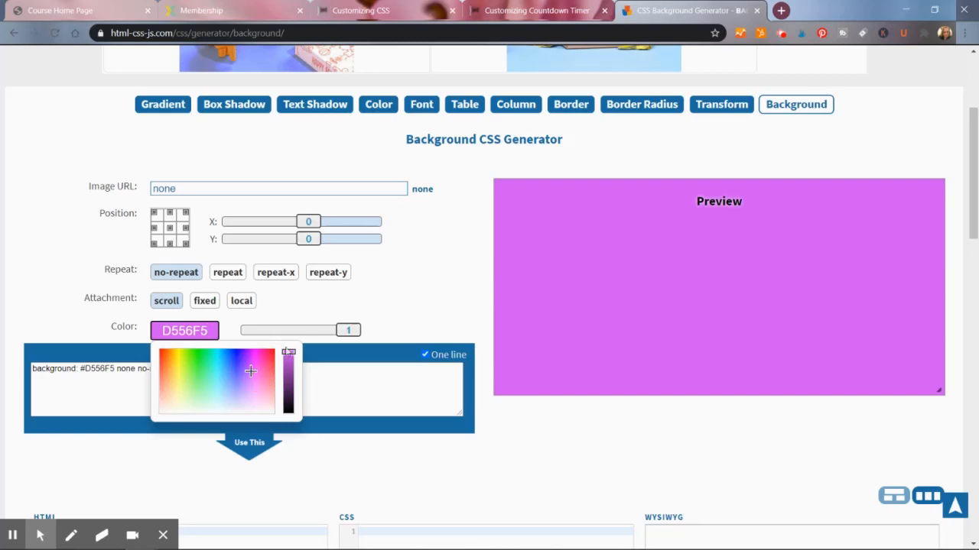
drag(253, 371, 252, 363)
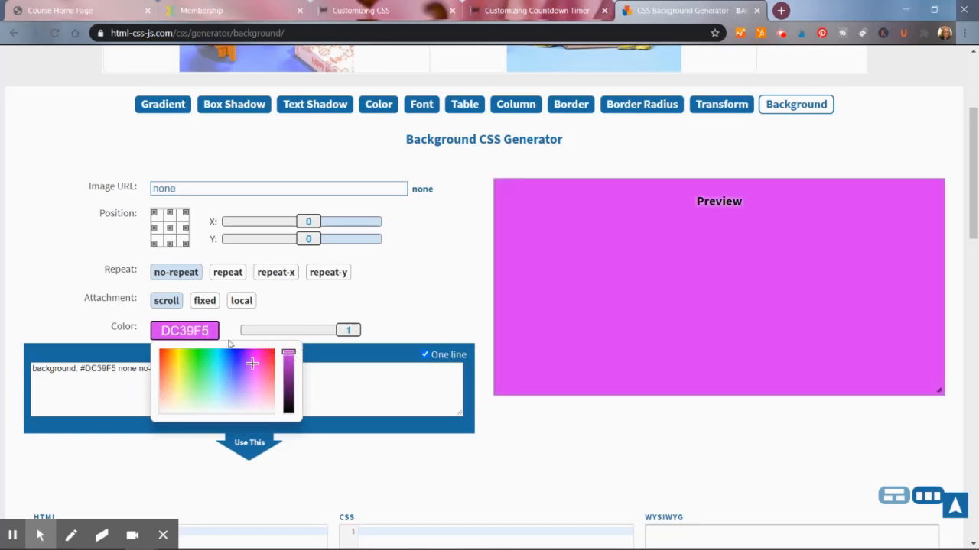
click(324, 398)
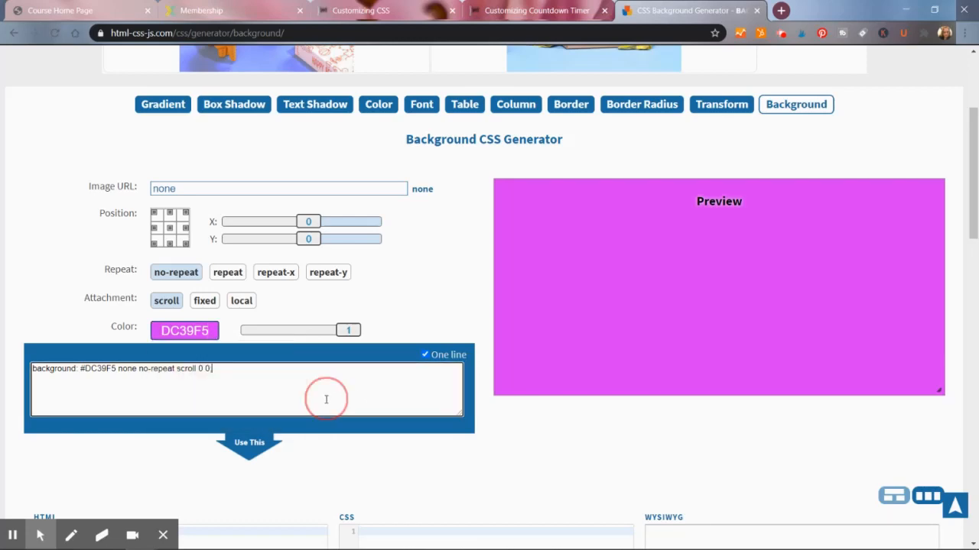
click(253, 450)
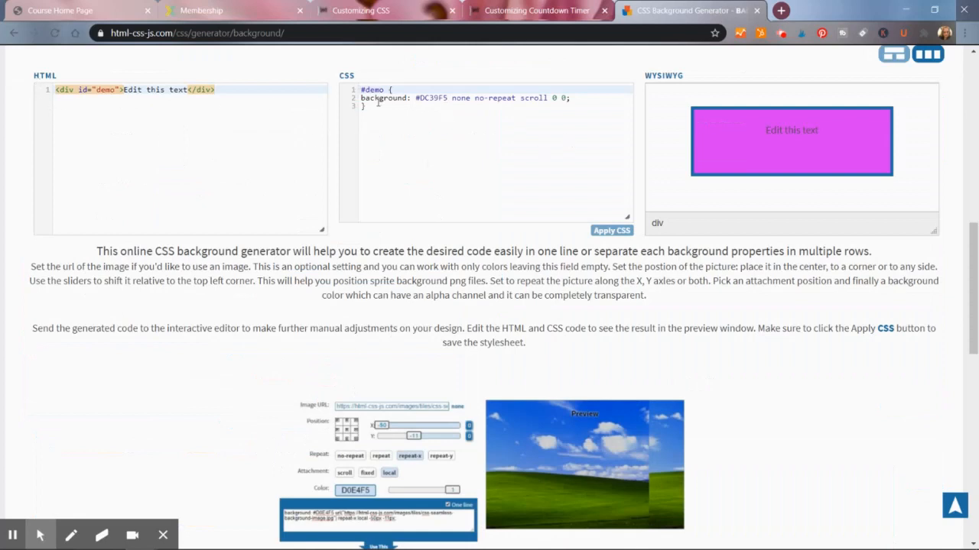
- Copy the generated background rule and paste it on a new line at the end of the course CSS
drag(390, 89, 400, 110)
key(ctrl+c)
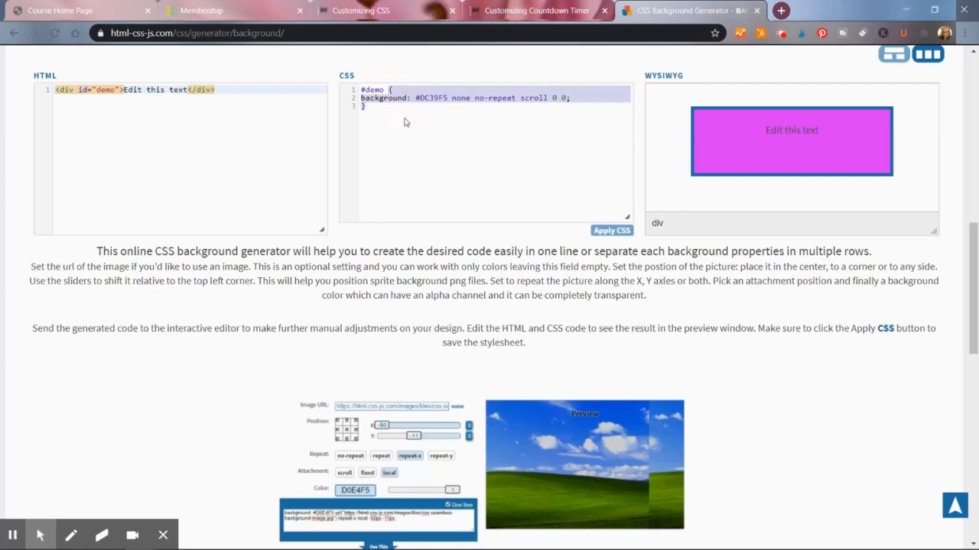
click(84, 12)
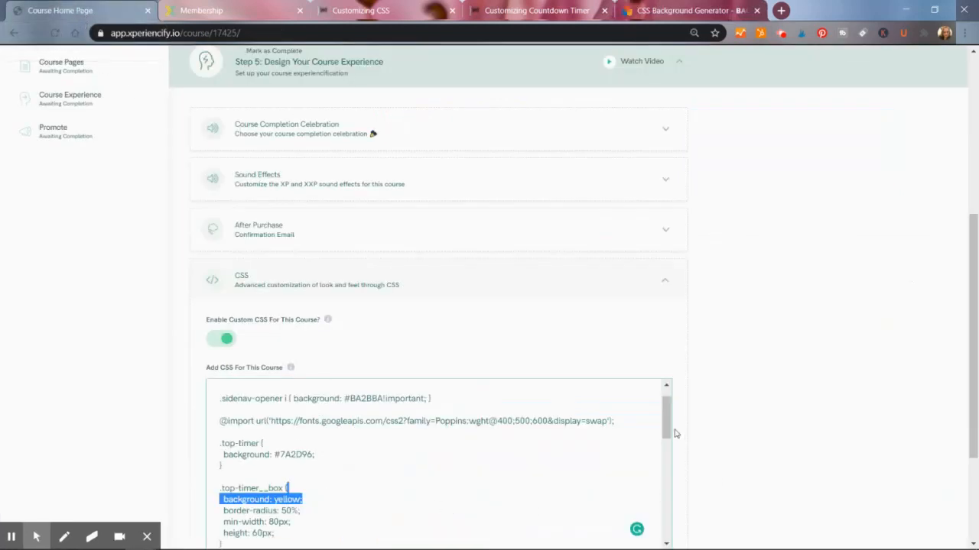
drag(668, 422, 699, 547)
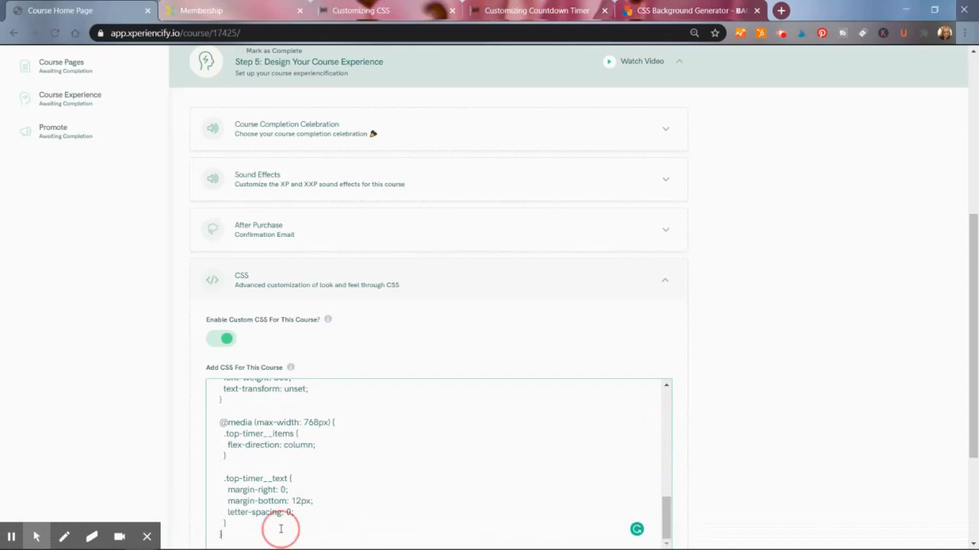
key(Return)
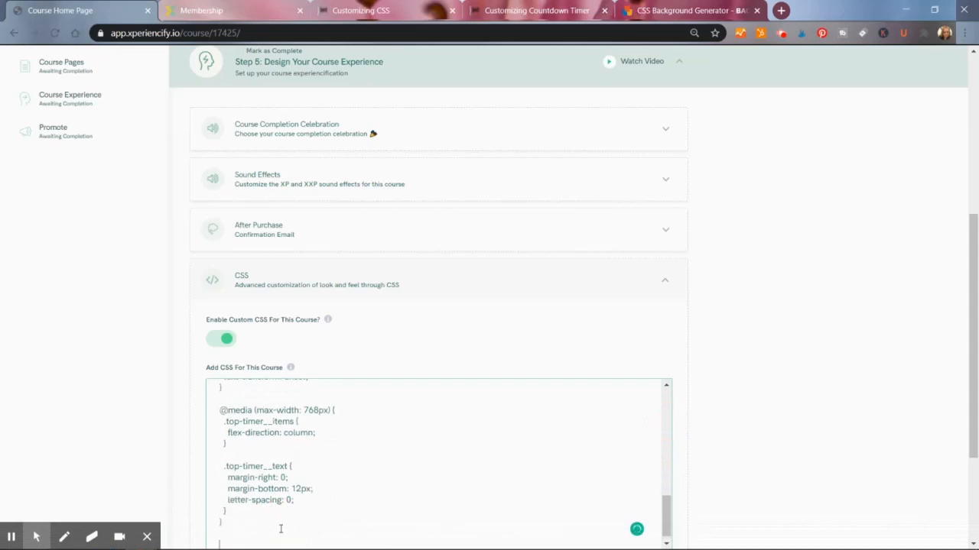
key(ctrl+v)
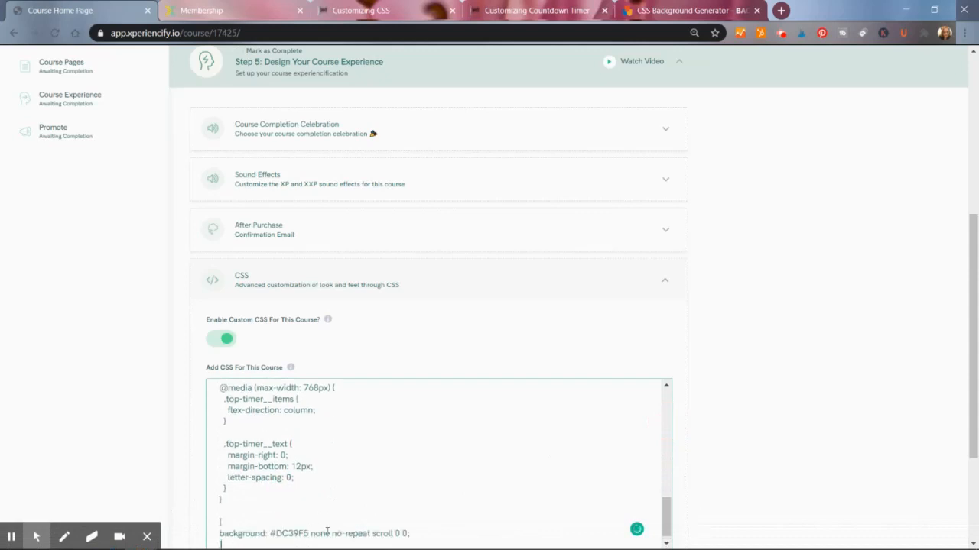
- Copy the global Impact font-family rule from the top of the course CSS and paste it above the background rule
drag(667, 513, 667, 395)
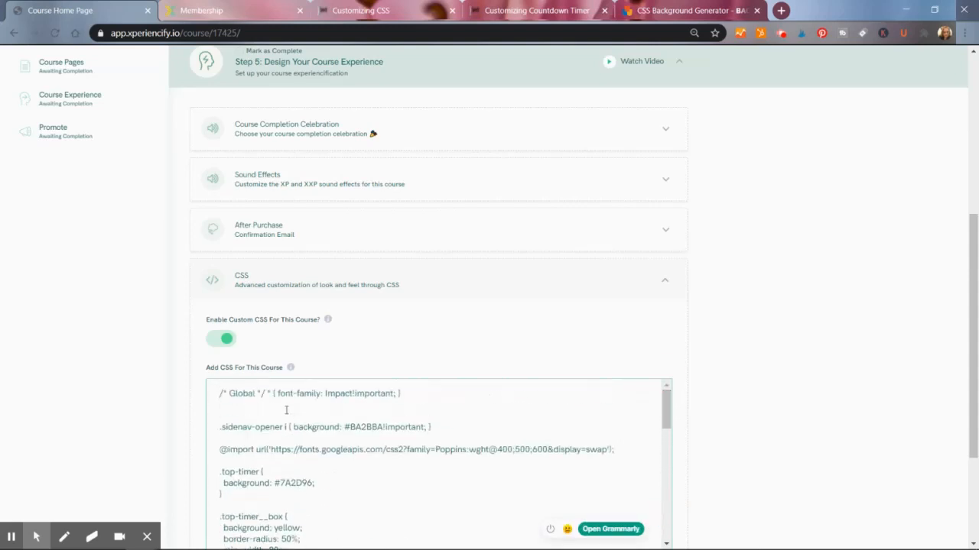
drag(430, 393, 172, 386)
key(ctrl+c)
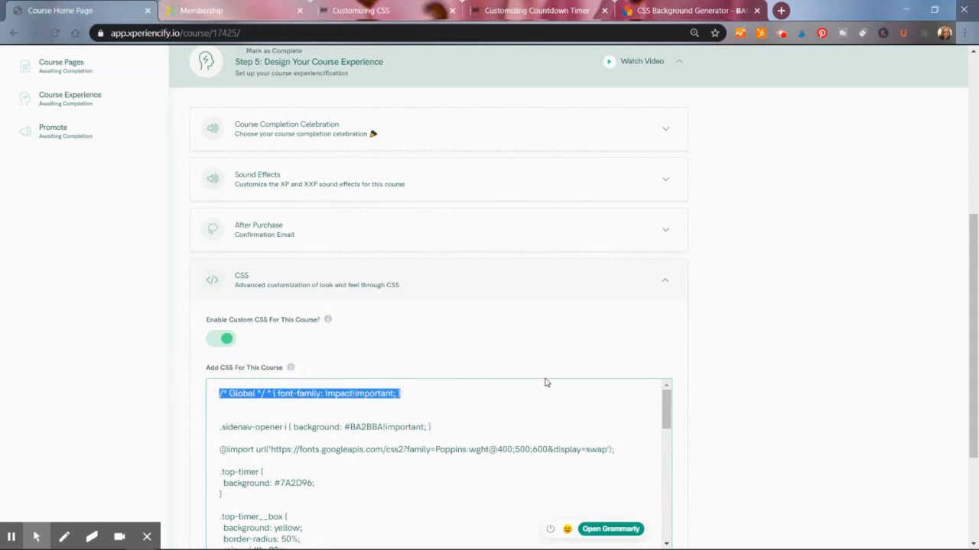
drag(665, 413, 670, 541)
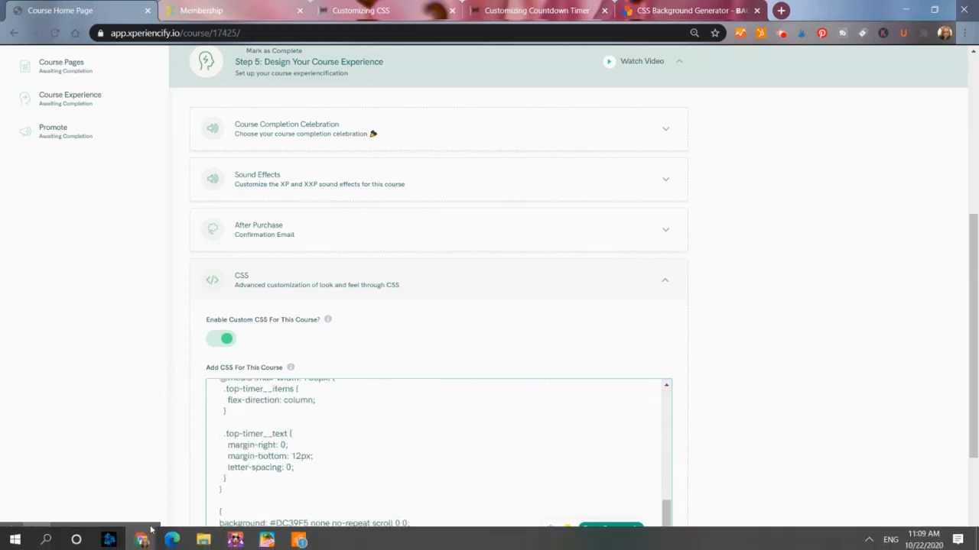
click(217, 501)
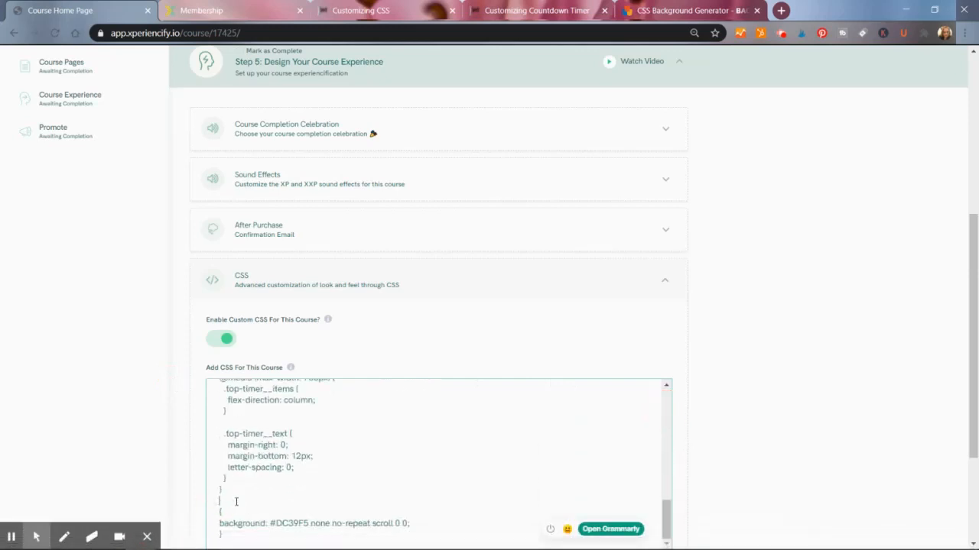
key(ctrl+v)
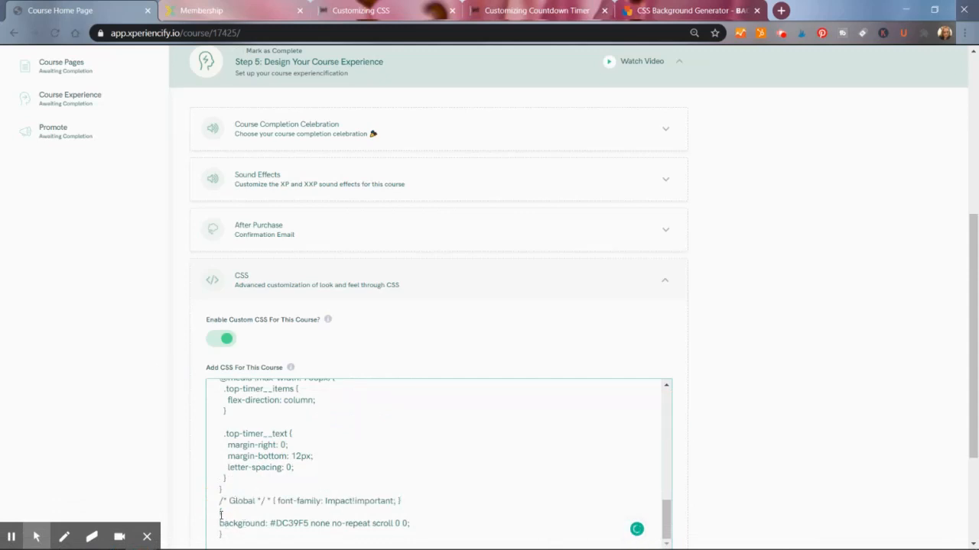
- Replace the Impact font-family declaration in the global rule with the magenta DC39F5 background declaration, removing the separate background line
click(221, 514)
drag(221, 524, 415, 510)
key(ctrl+c)
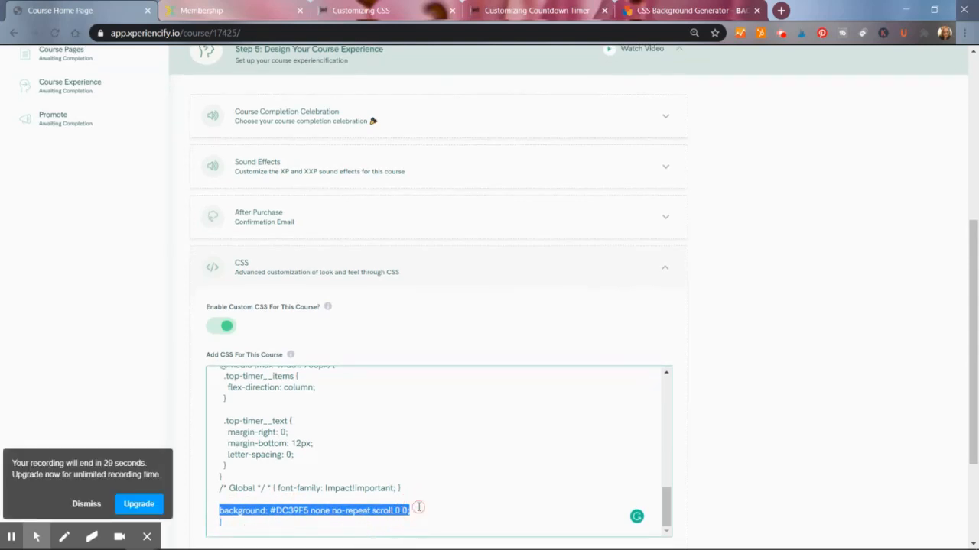
key(BackSpace)
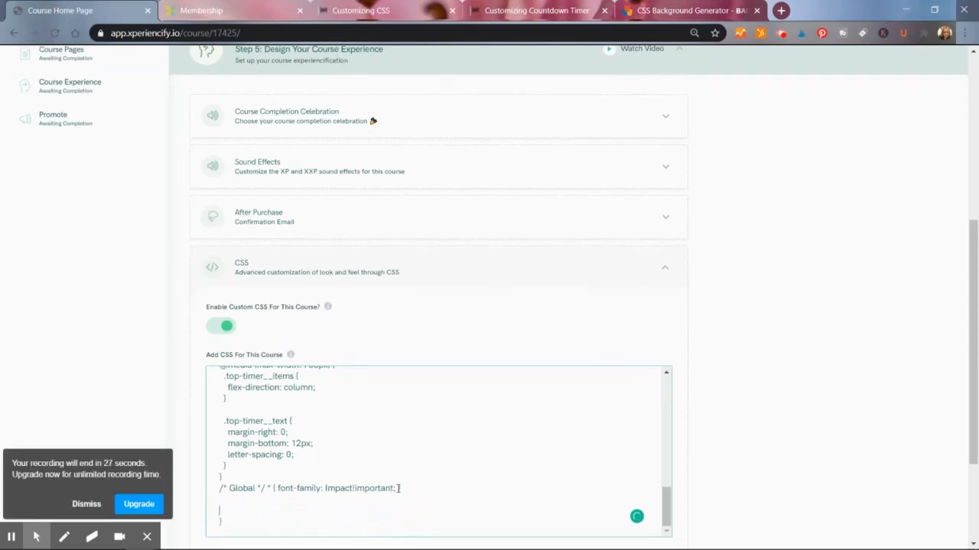
drag(399, 488, 276, 488)
key(ctrl+v)
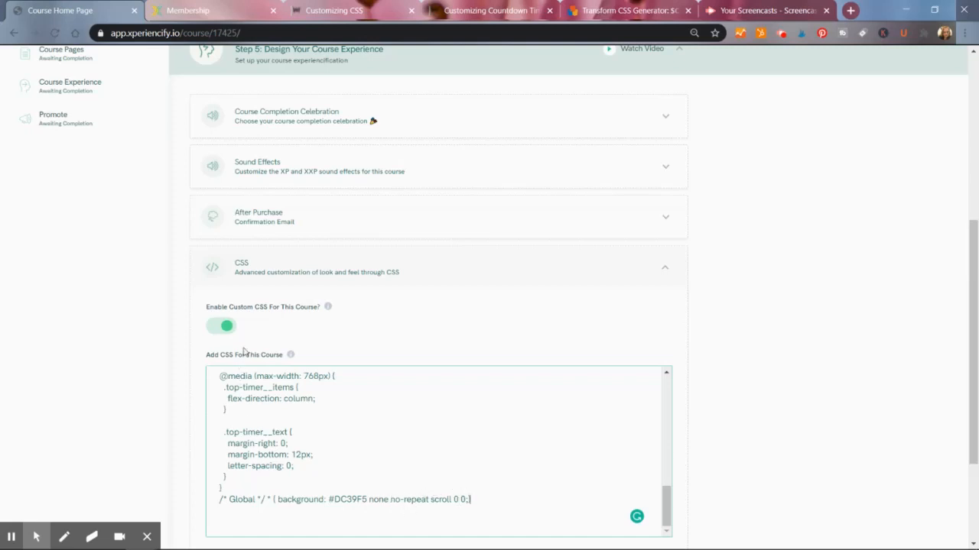
- Reload the student membership site to preview the magenta background
click(206, 10)
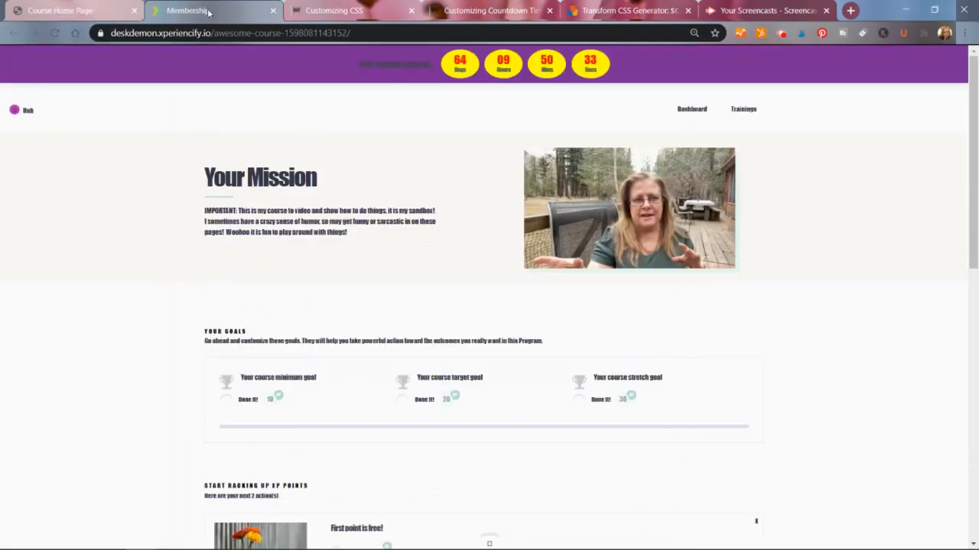
click(53, 35)
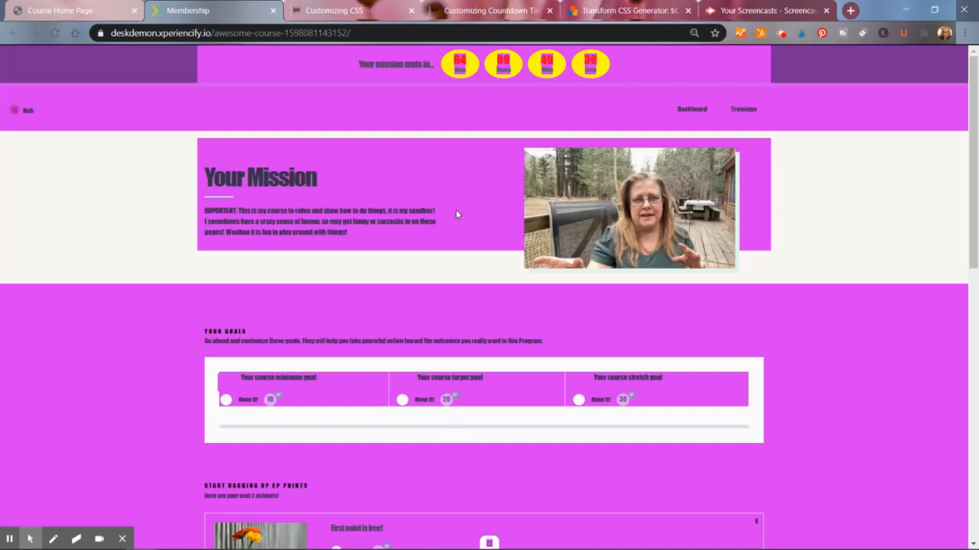
- Delete the global background rule line from the end of the course CSS
click(62, 10)
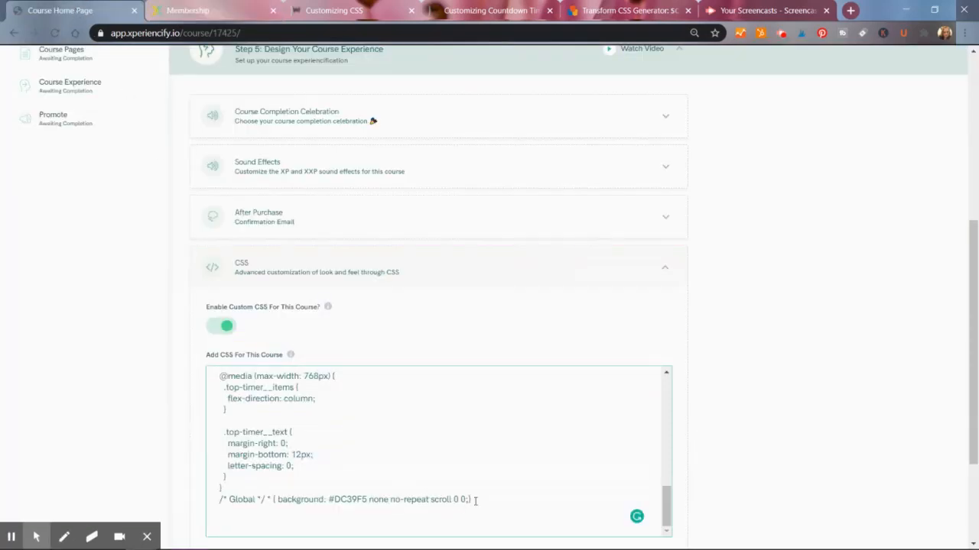
drag(477, 499, 207, 484)
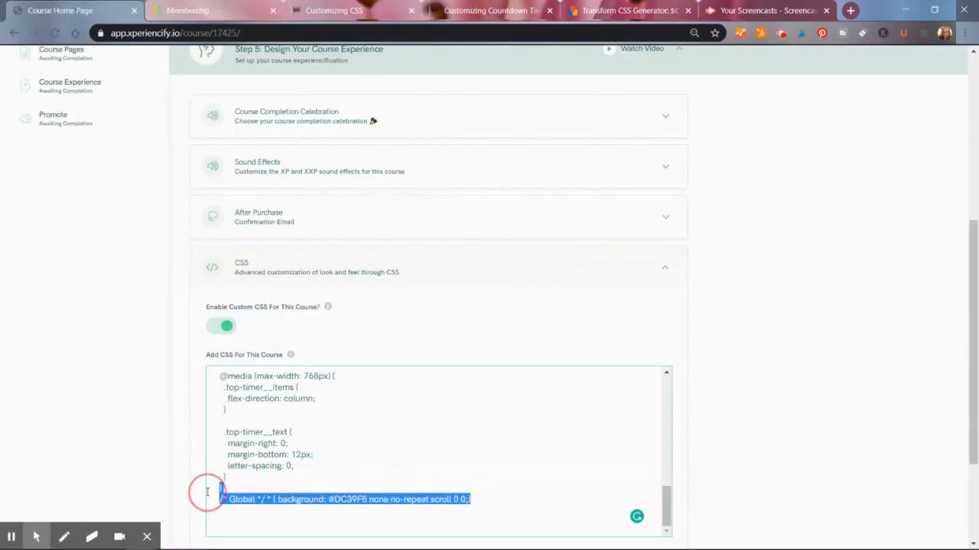
click(207, 506)
triple_click(205, 500)
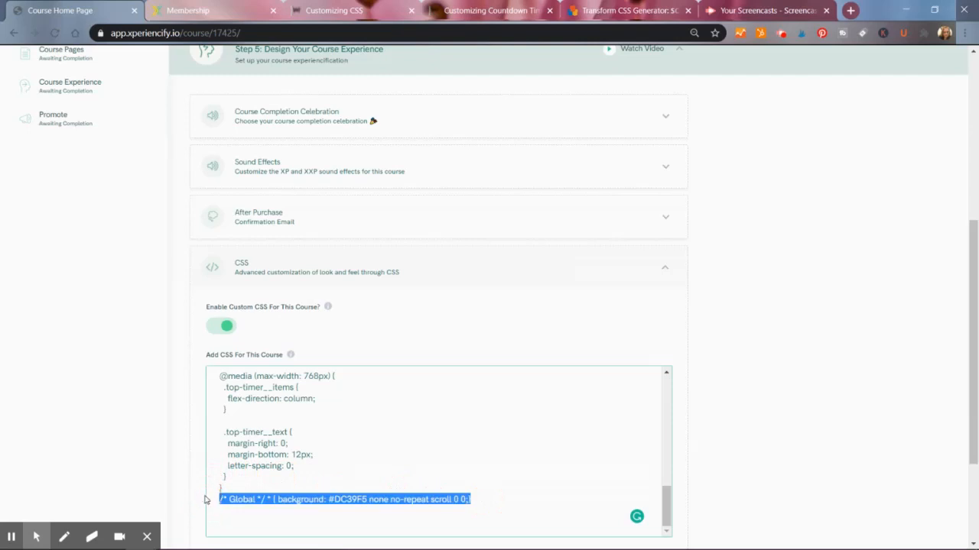
key(BackSpace)
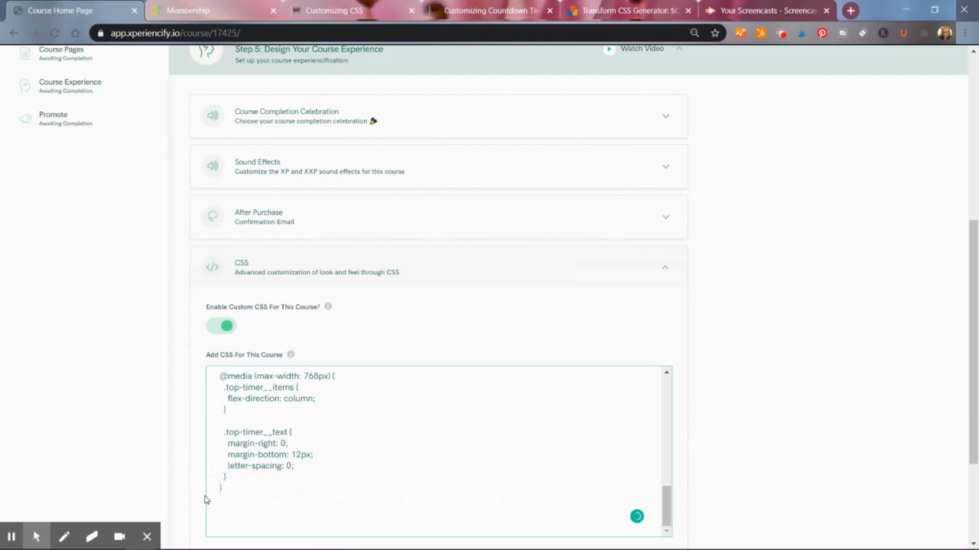
- Reload the student membership site to preview the page without the background rule
click(195, 10)
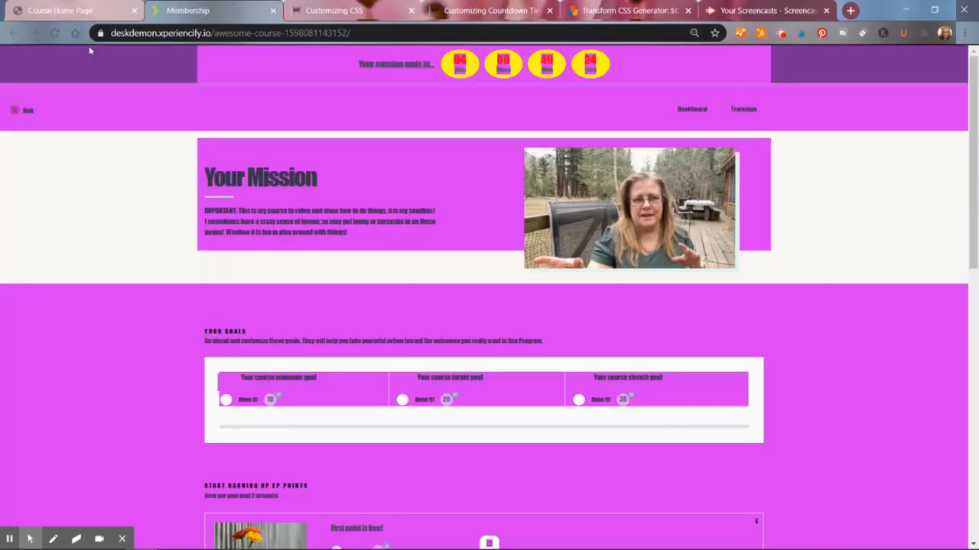
click(61, 31)
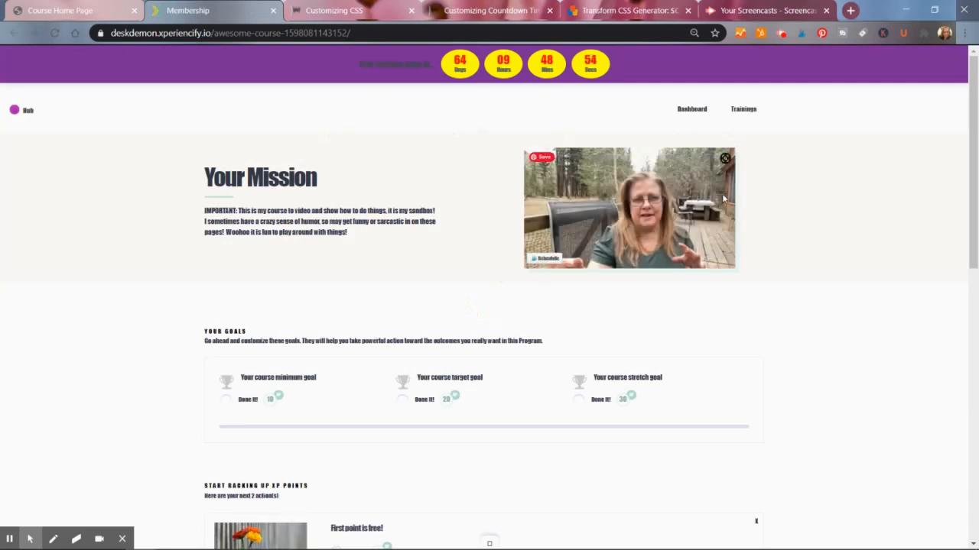
- Review the sidebar and countdown timer background snippets in the Customizing CSS help article
click(382, 10)
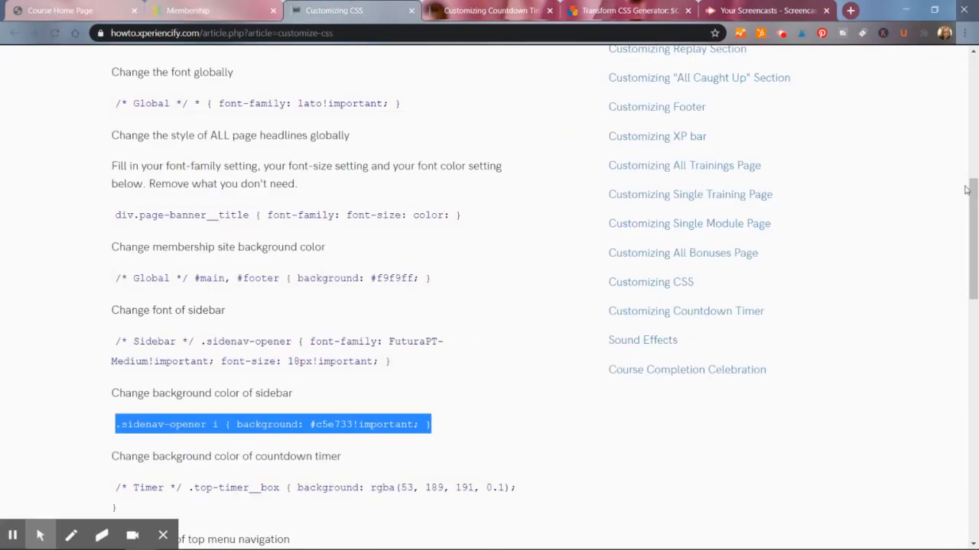
drag(966, 190, 971, 267)
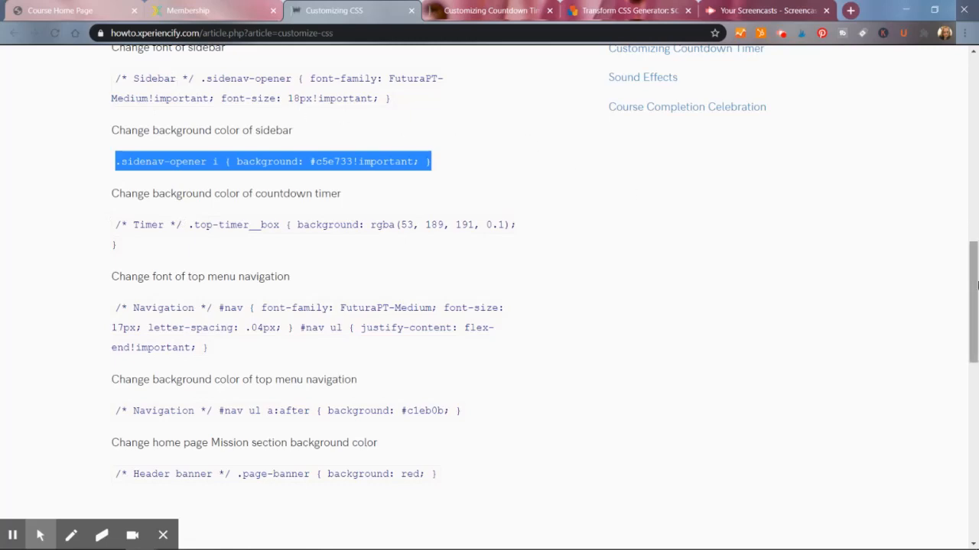
drag(977, 284, 977, 206)
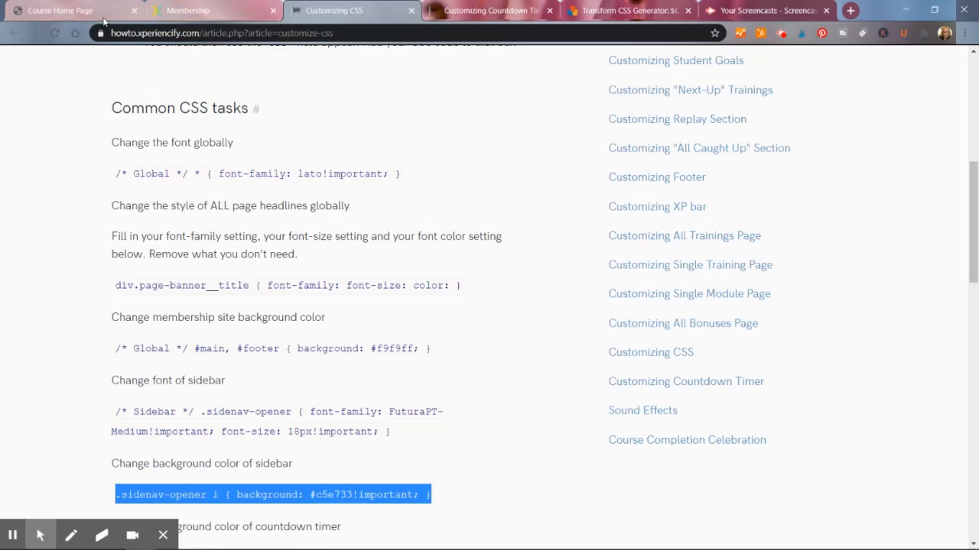
click(184, 10)
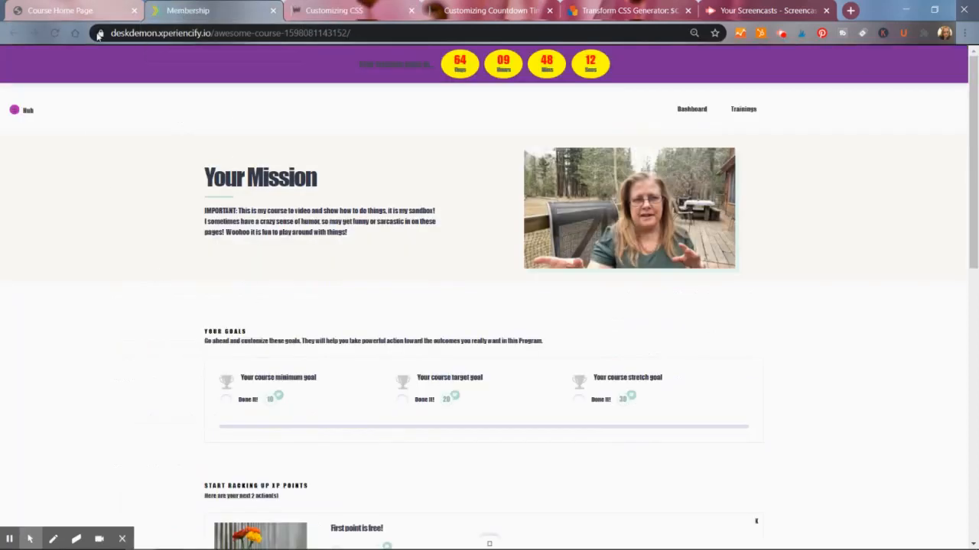
- Toggle the Enable Custom CSS For This Course switch and reload the student membership site
click(83, 12)
click(222, 327)
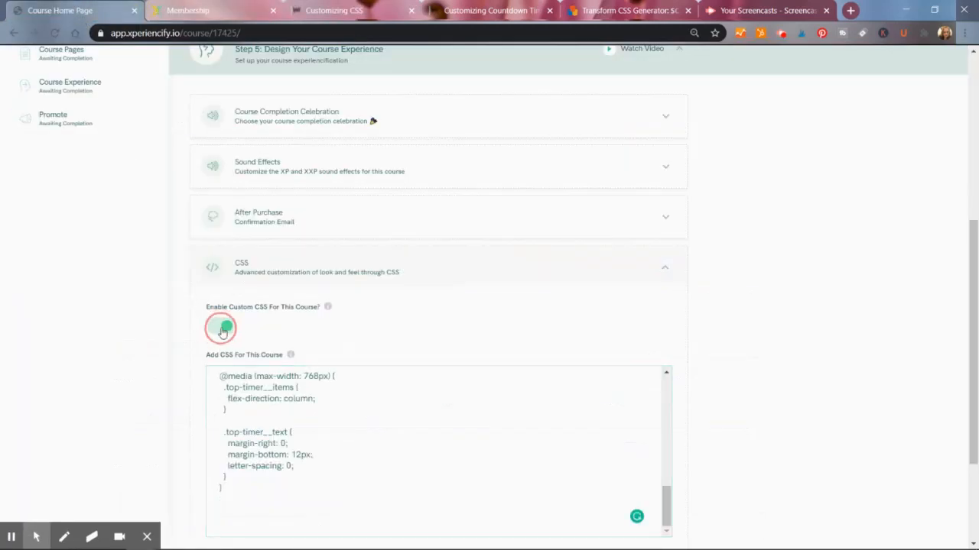
click(204, 17)
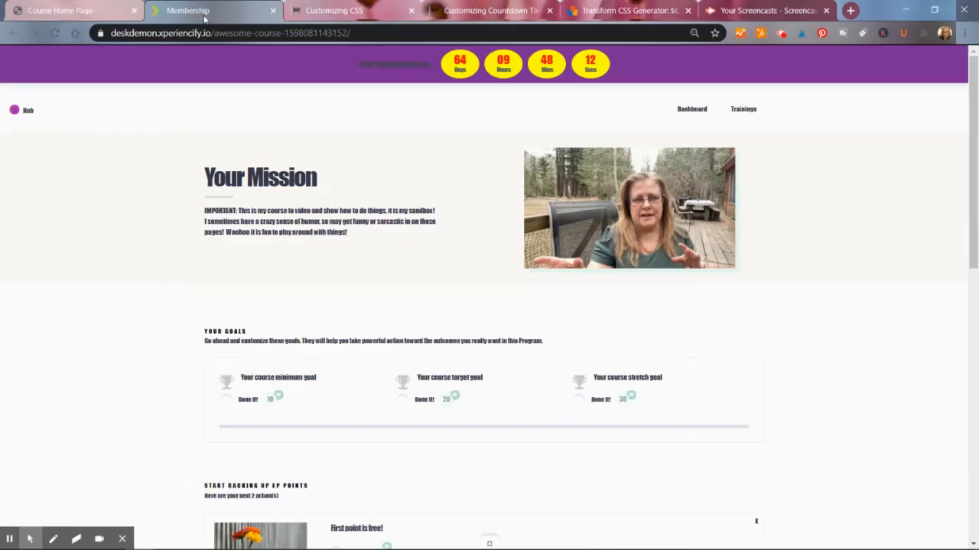
click(56, 33)
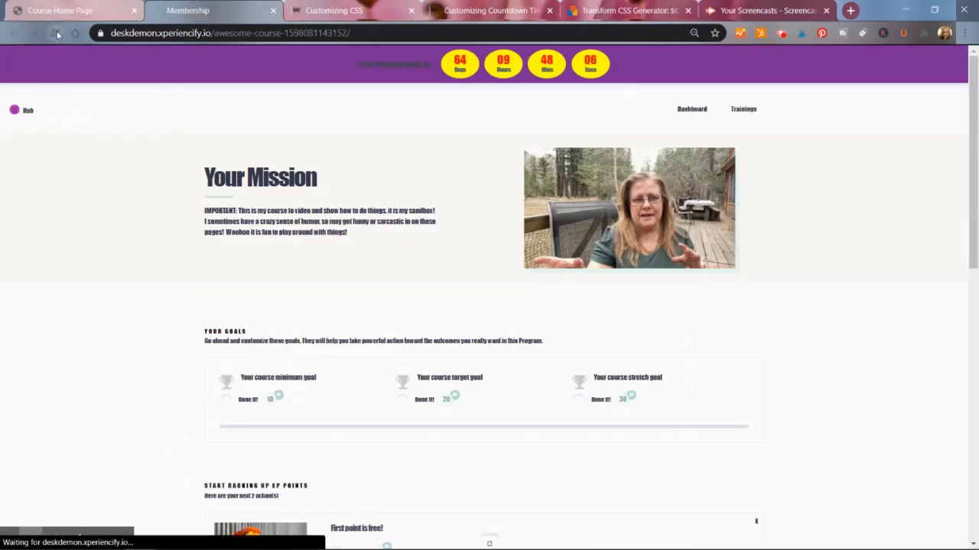